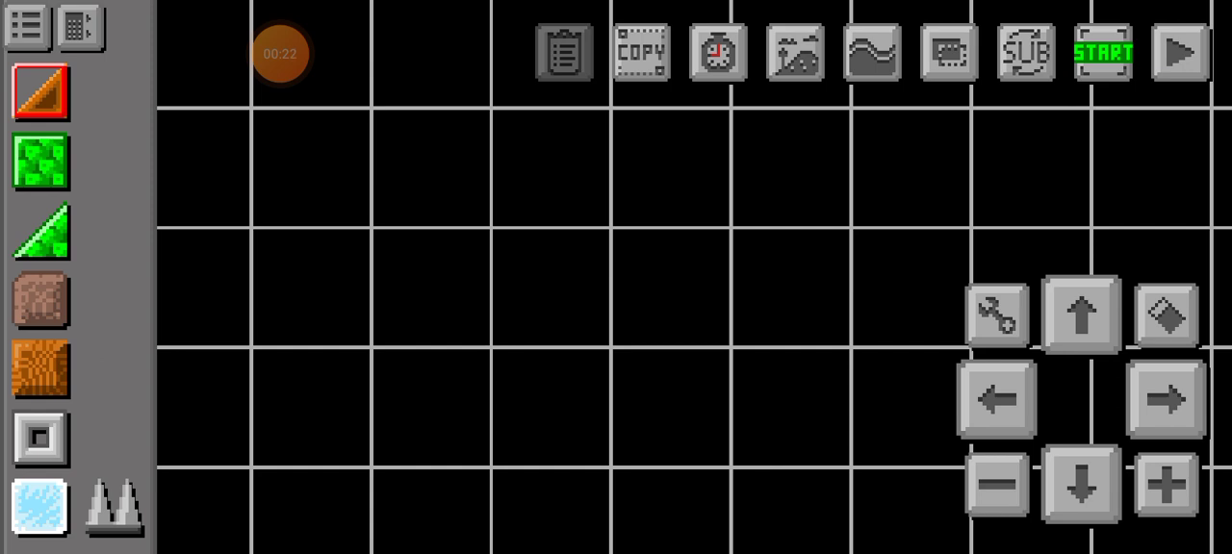
Shift the view one column sideways toward the area beside the slopes
{"action": "left_click", "coordinate": [280, 53]}
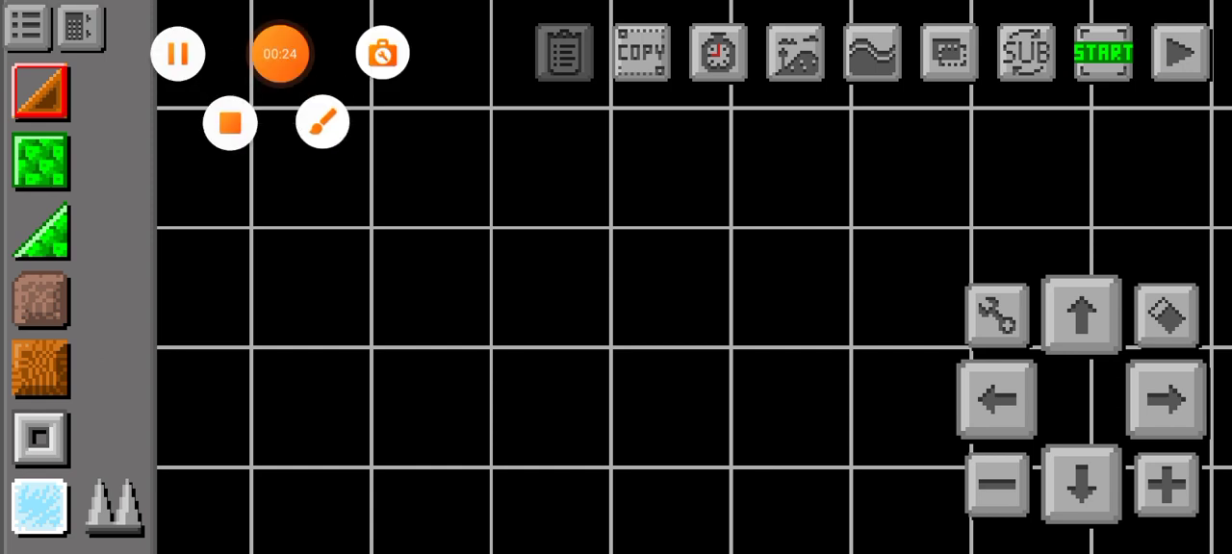
{"action": "left_click", "coordinate": [280, 53]}
{"action": "left_click", "coordinate": [280, 53]}
{"action": "left_click", "coordinate": [1081, 315]}
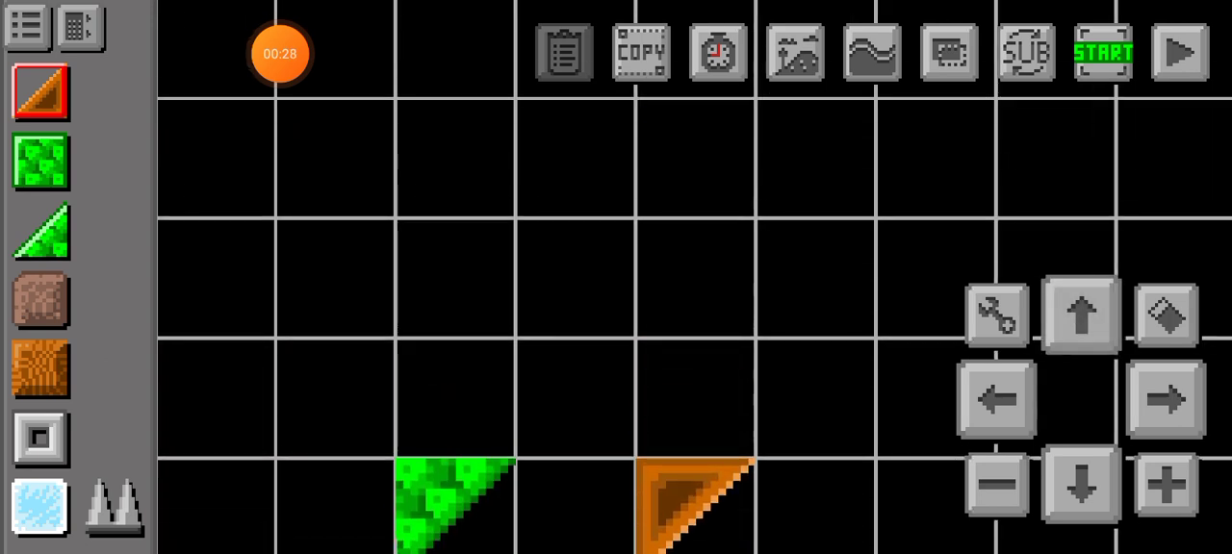
{"action": "left_click", "coordinate": [997, 398]}
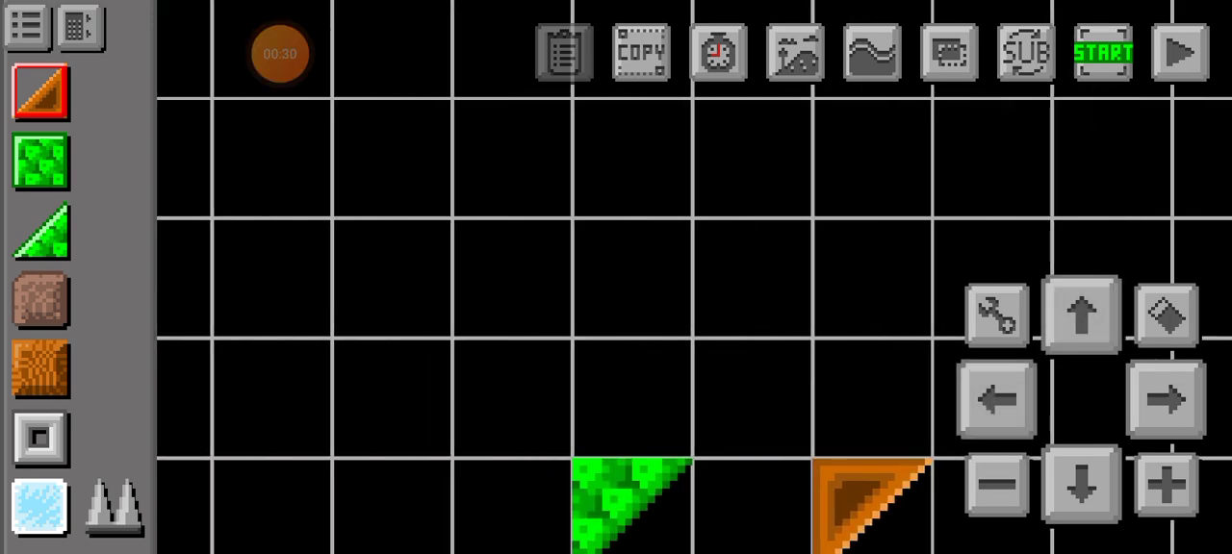
Stack three ice blocks in a vertical column
{"action": "left_click", "coordinate": [40, 506]}
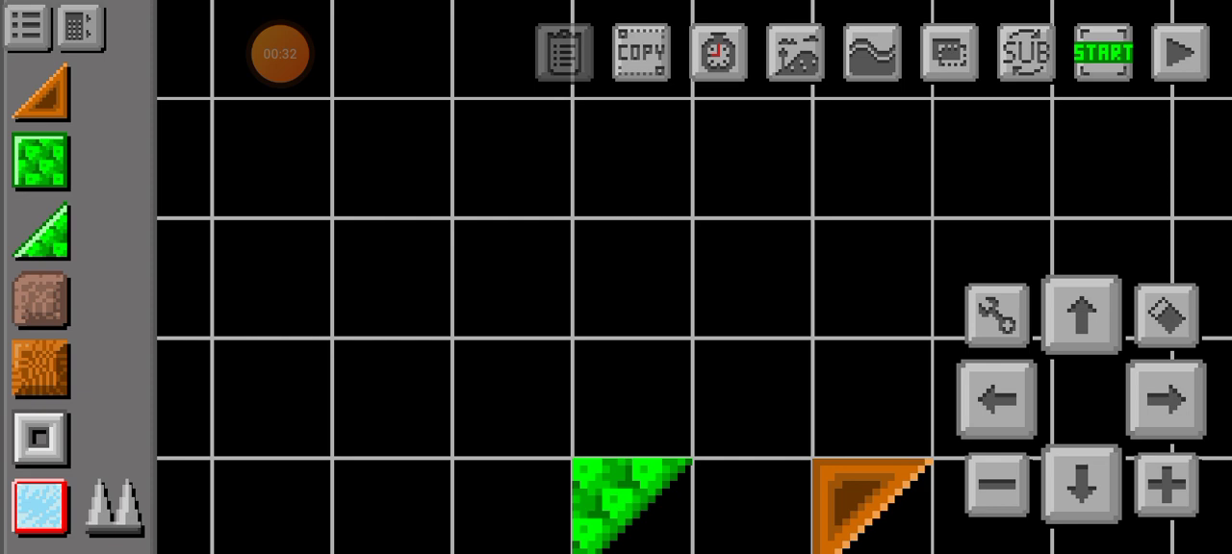
{"action": "left_click", "coordinate": [392, 159]}
{"action": "left_click", "coordinate": [392, 279]}
{"action": "left_click", "coordinate": [392, 399]}
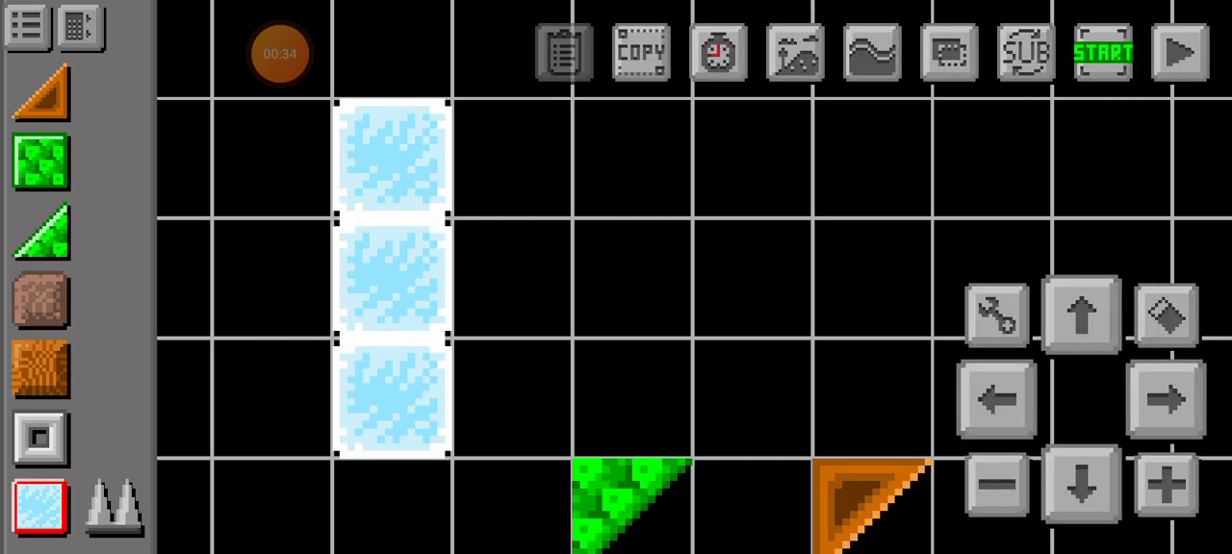
Zoom out to survey the level, then pick the green and orange slope tiles
{"action": "left_click", "coordinate": [1081, 315]}
{"action": "left_click", "coordinate": [998, 398]}
{"action": "left_click", "coordinate": [997, 484]}
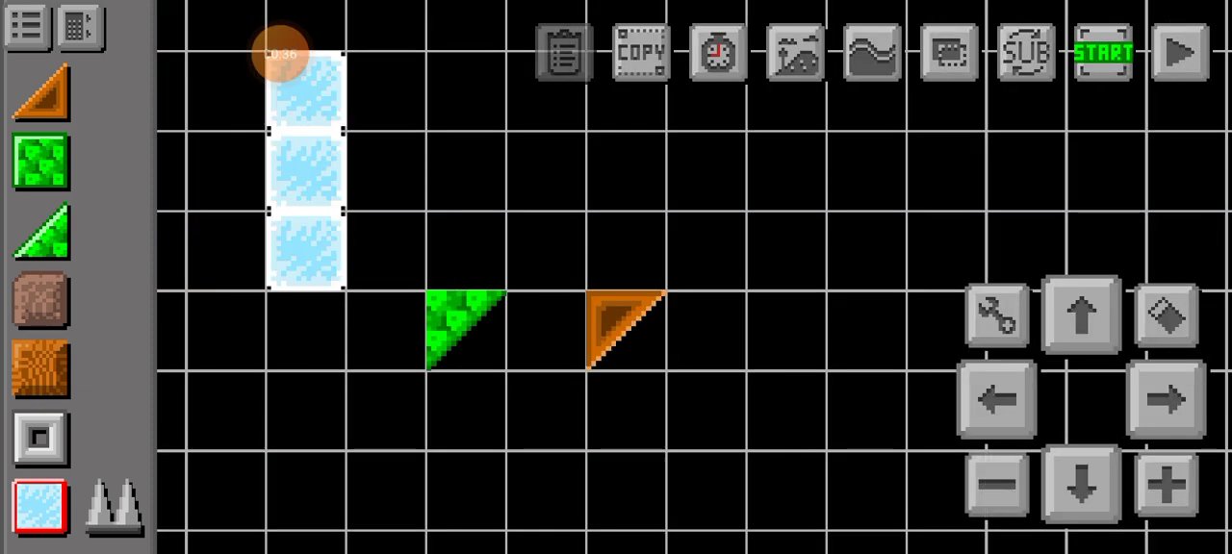
{"action": "left_click", "coordinate": [1166, 399]}
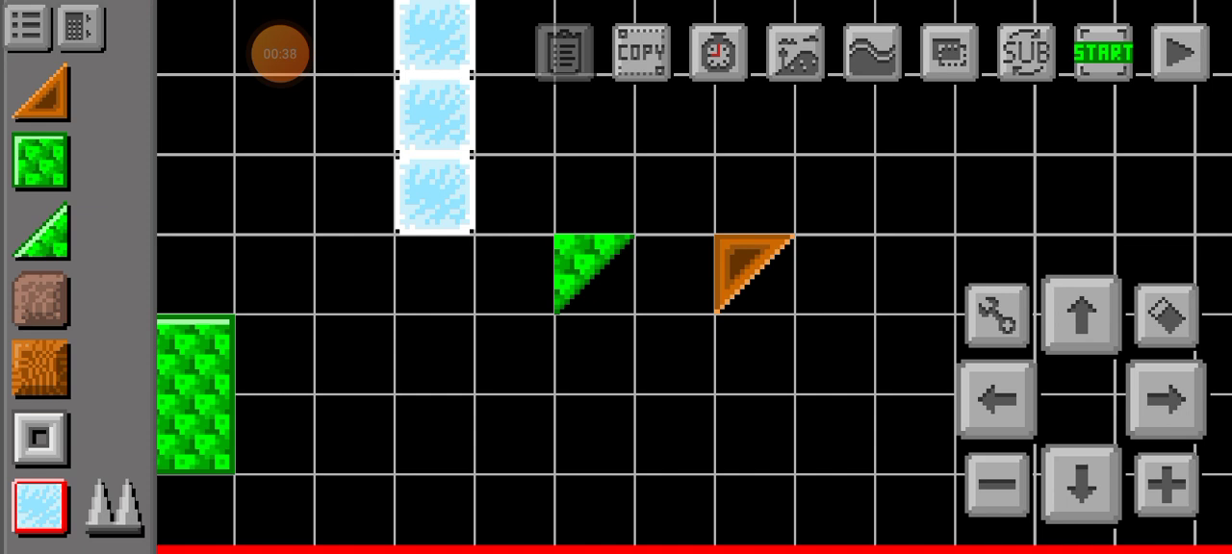
{"action": "left_click", "coordinate": [40, 230]}
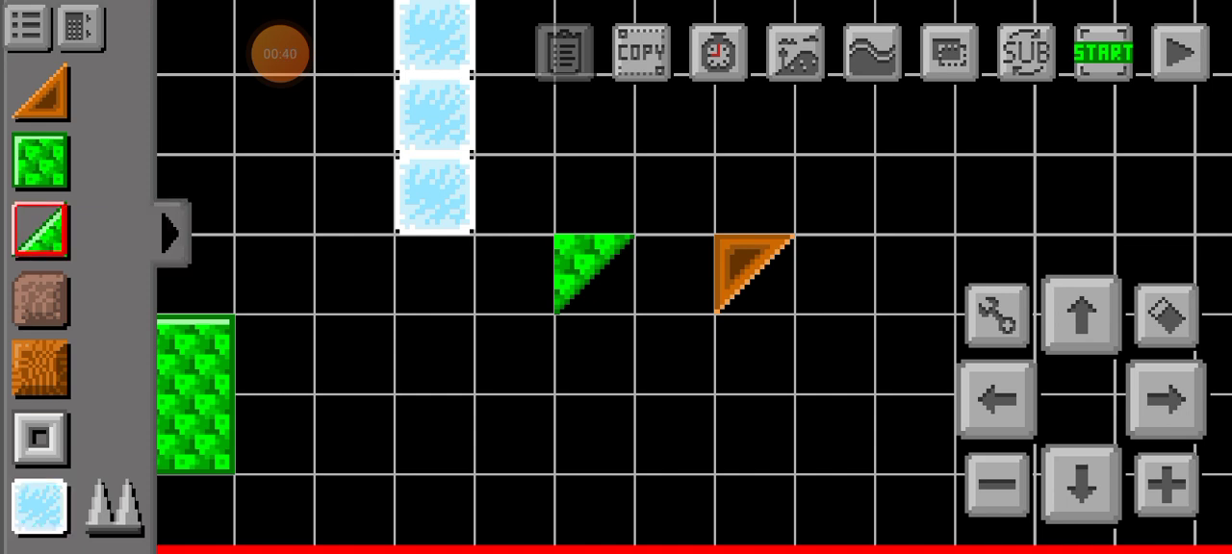
{"action": "left_click", "coordinate": [41, 91]}
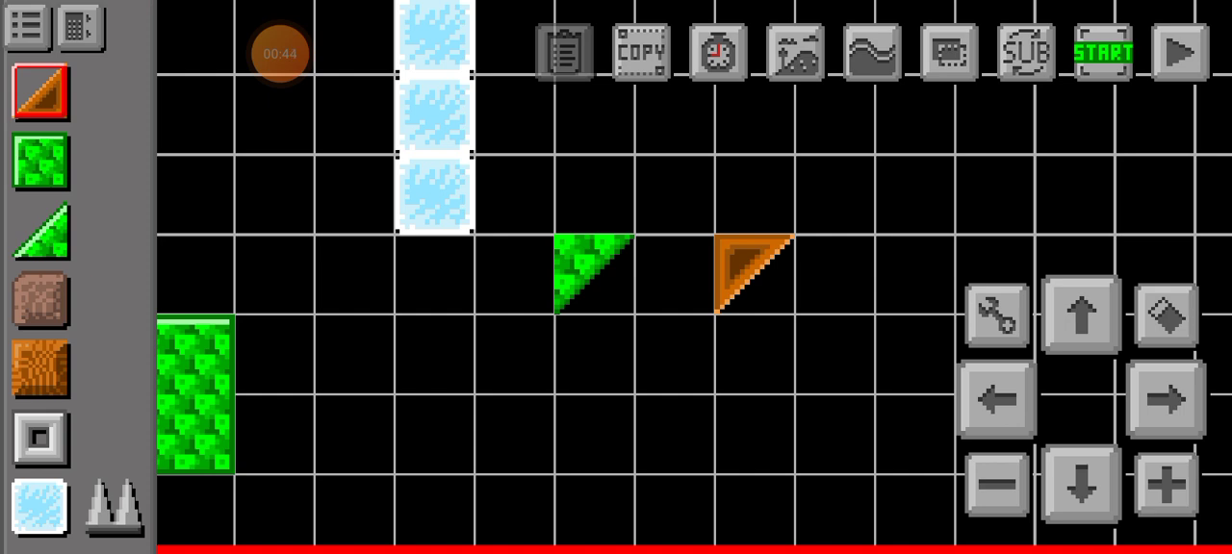
Zoom and drag the canvas to show the saw blade, blue/green/red block stack and crate
{"action": "left_click", "coordinate": [1166, 484]}
{"action": "left_click", "coordinate": [1166, 398]}
{"action": "left_click", "coordinate": [996, 399]}
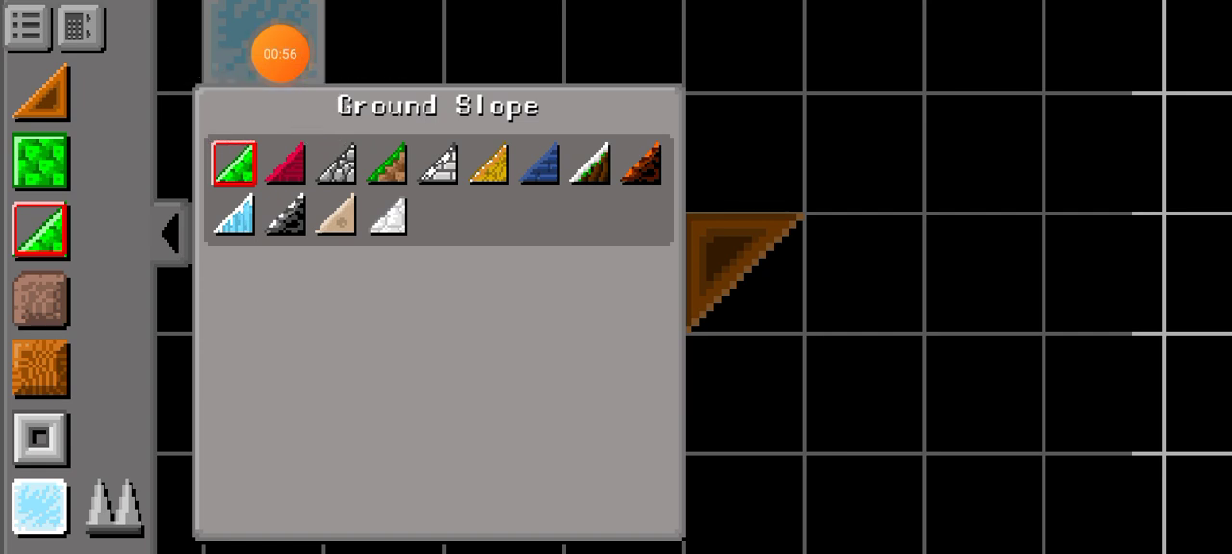
{"action": "left_click", "coordinate": [280, 53]}
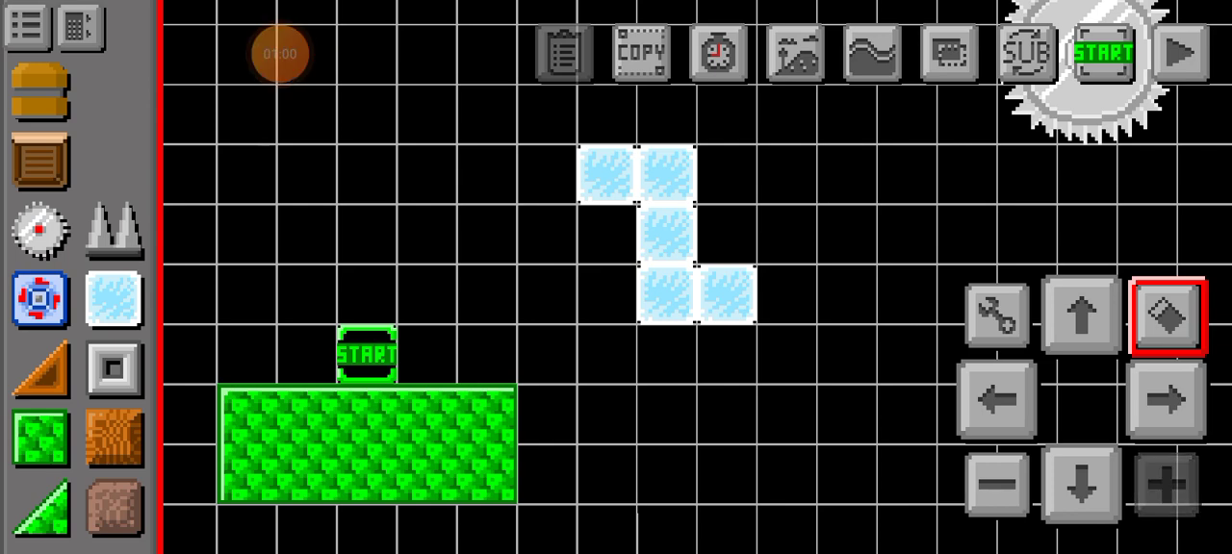
{"action": "left_click", "coordinate": [1168, 486]}
{"action": "left_click", "coordinate": [997, 487]}
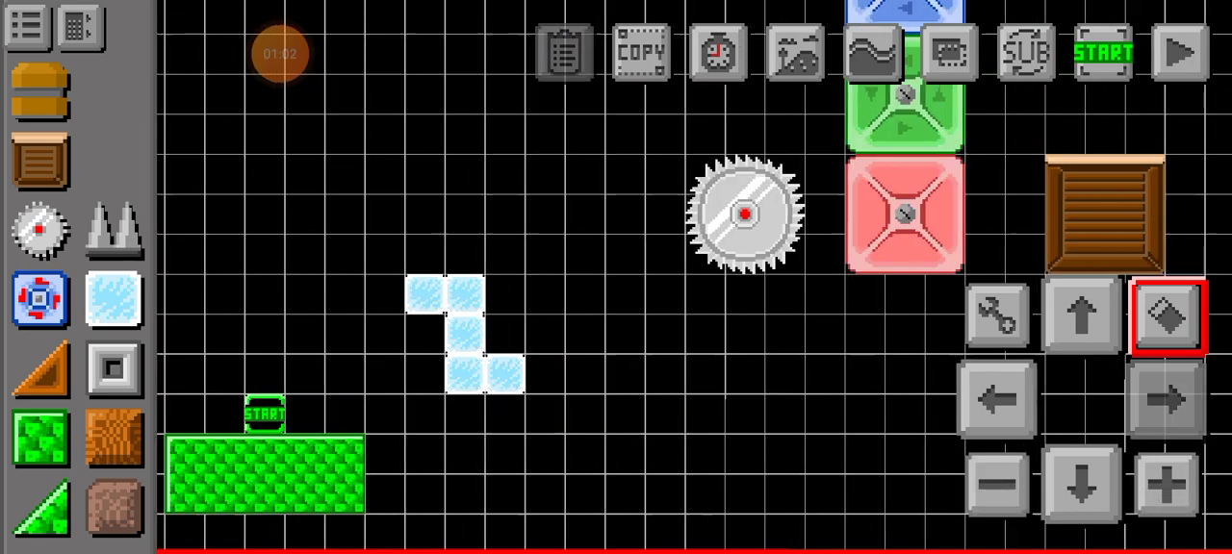
{"action": "left_click_drag", "start_coordinate": [866, 144], "coordinate": [424, 385]}
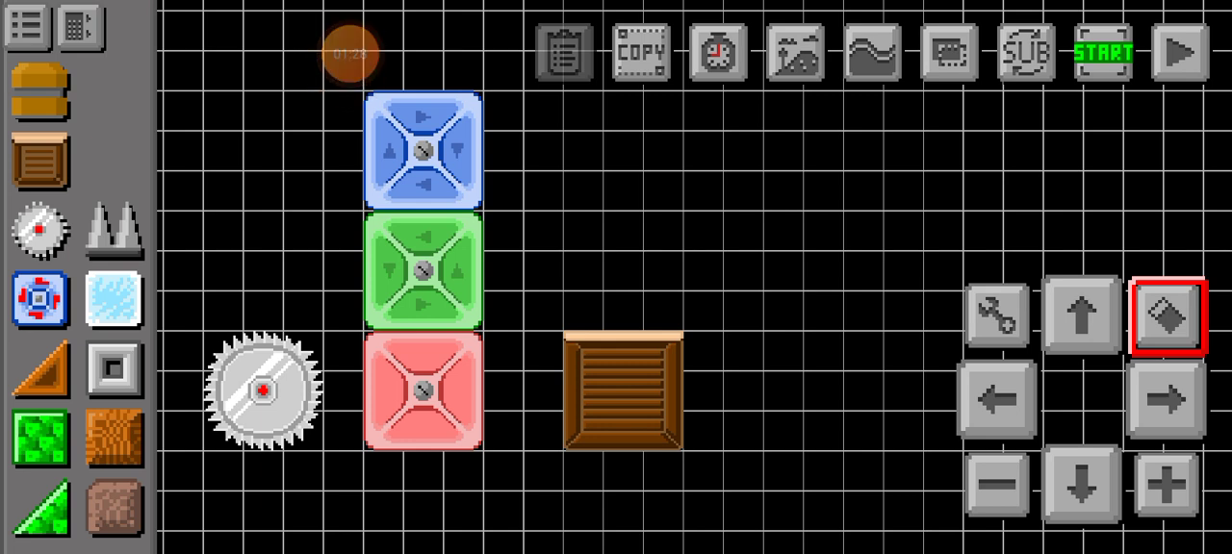
Pan right and zoom in on the orange-and-grey spring bumper beside the crate
{"action": "left_click", "coordinate": [998, 399]}
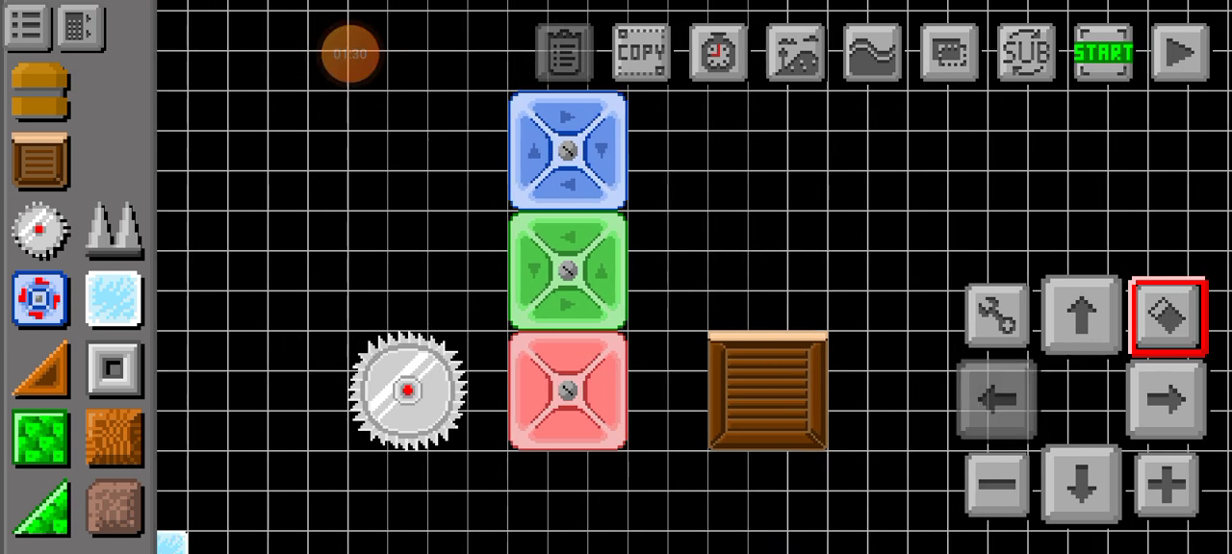
{"action": "left_click", "coordinate": [349, 53]}
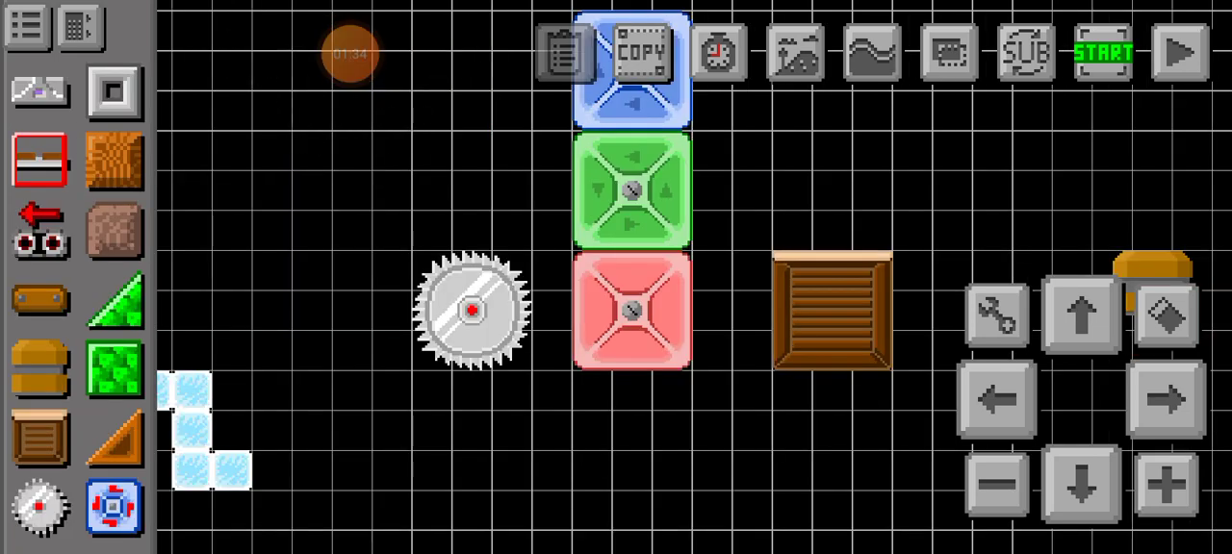
{"action": "left_click", "coordinate": [1168, 399]}
{"action": "left_click", "coordinate": [1168, 399]}
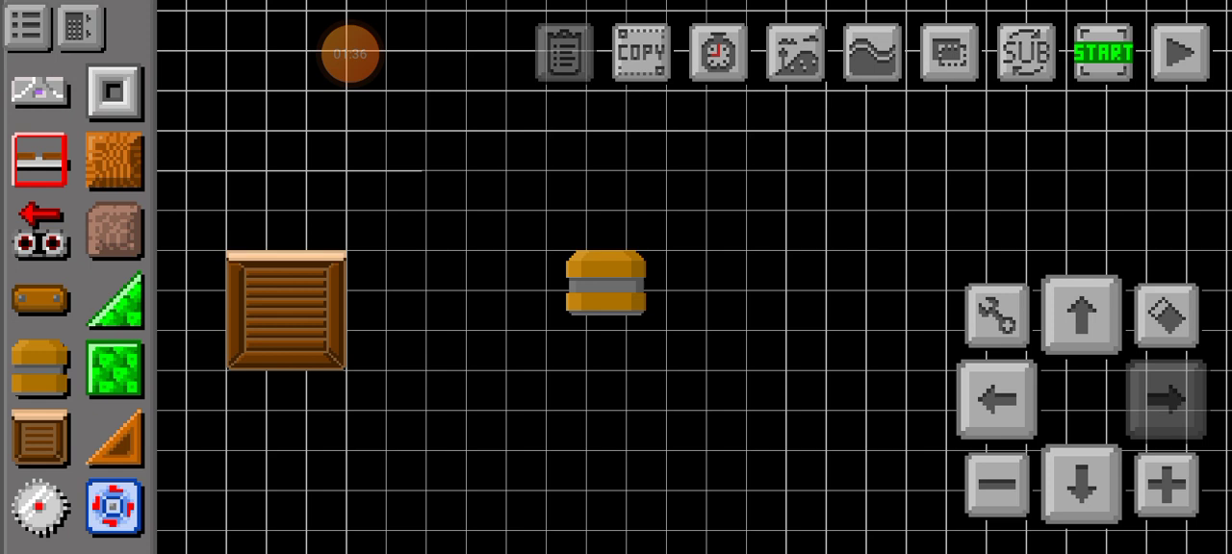
{"action": "left_click", "coordinate": [1168, 483]}
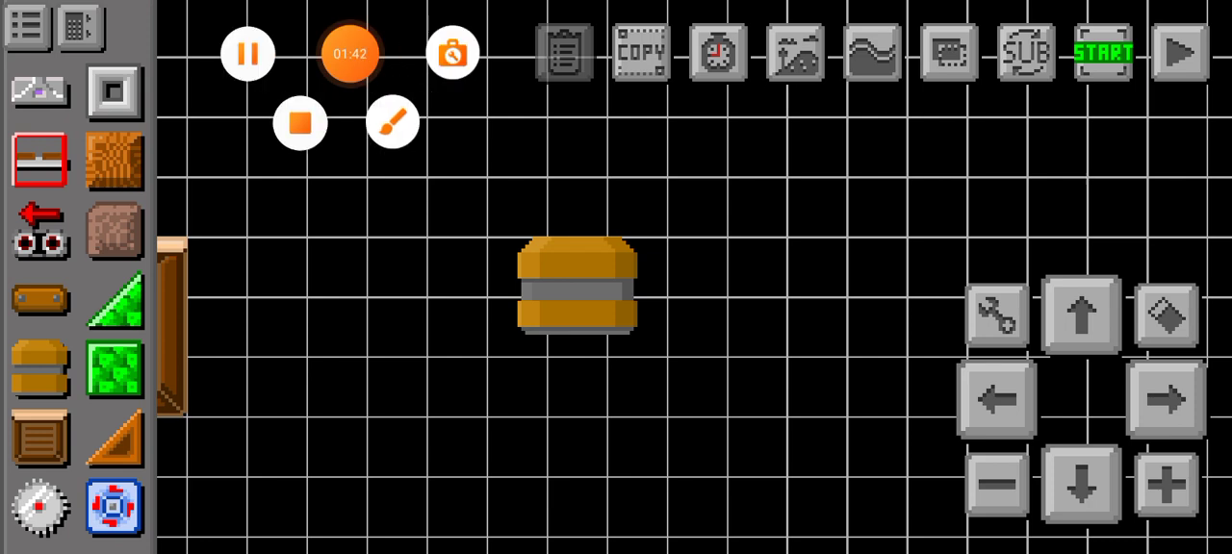
Pan to the green block walls topped with ice blocks and place the top-left palette object
{"action": "left_click", "coordinate": [39, 299]}
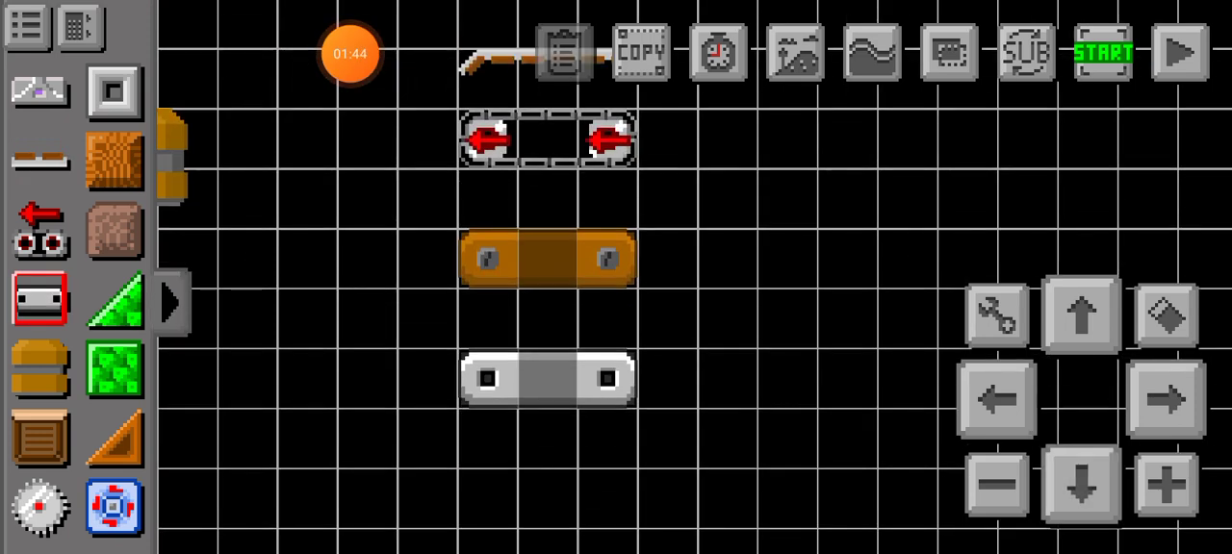
{"action": "left_click", "coordinate": [1081, 314]}
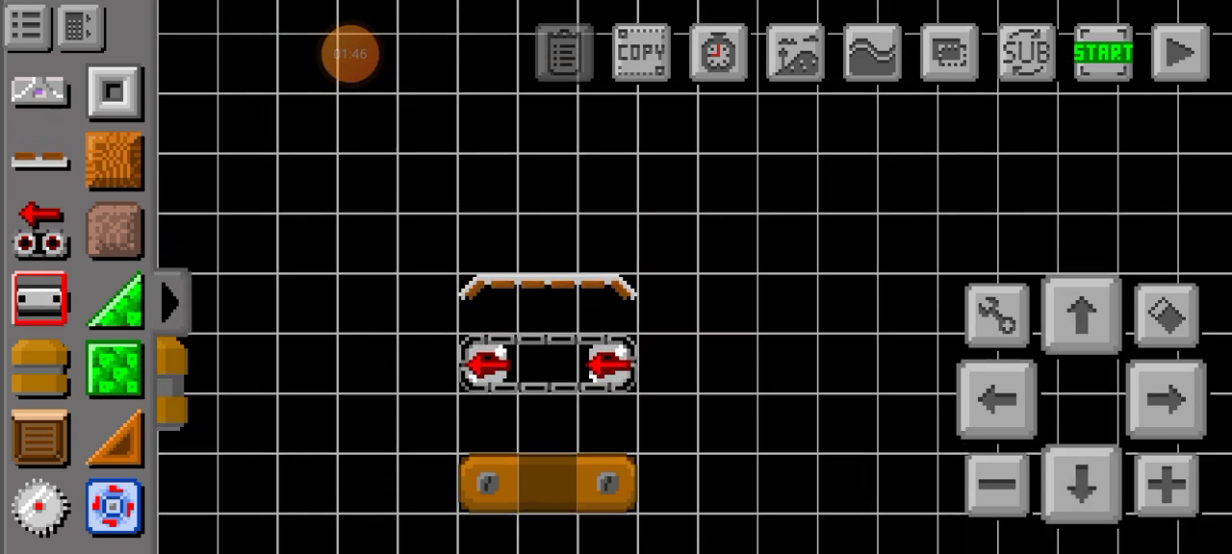
{"action": "left_click", "coordinate": [1081, 484]}
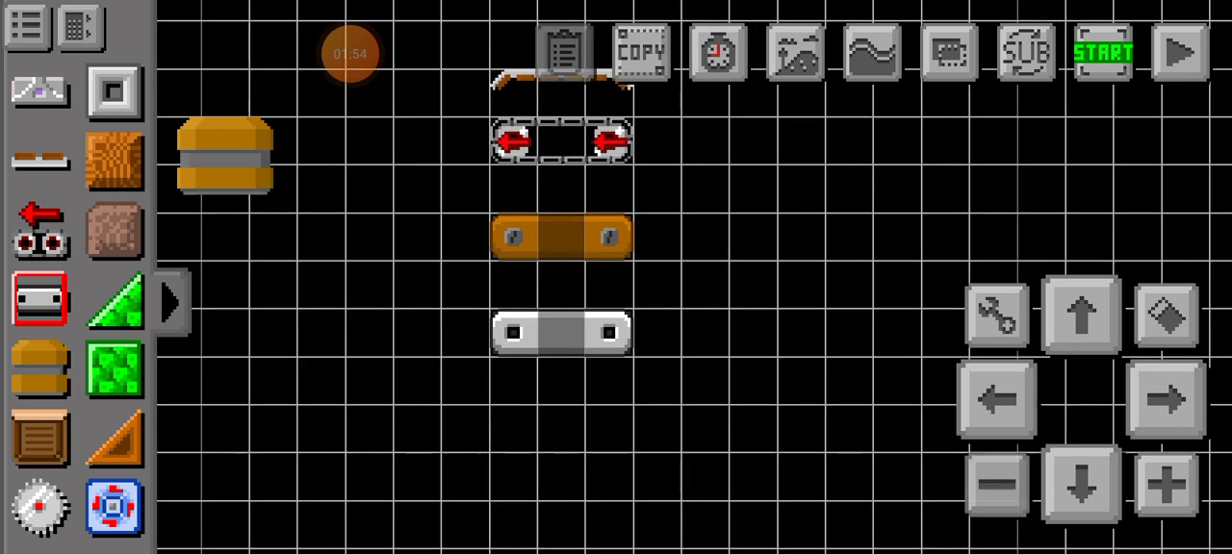
{"action": "left_click", "coordinate": [1166, 400]}
{"action": "left_click", "coordinate": [39, 92]}
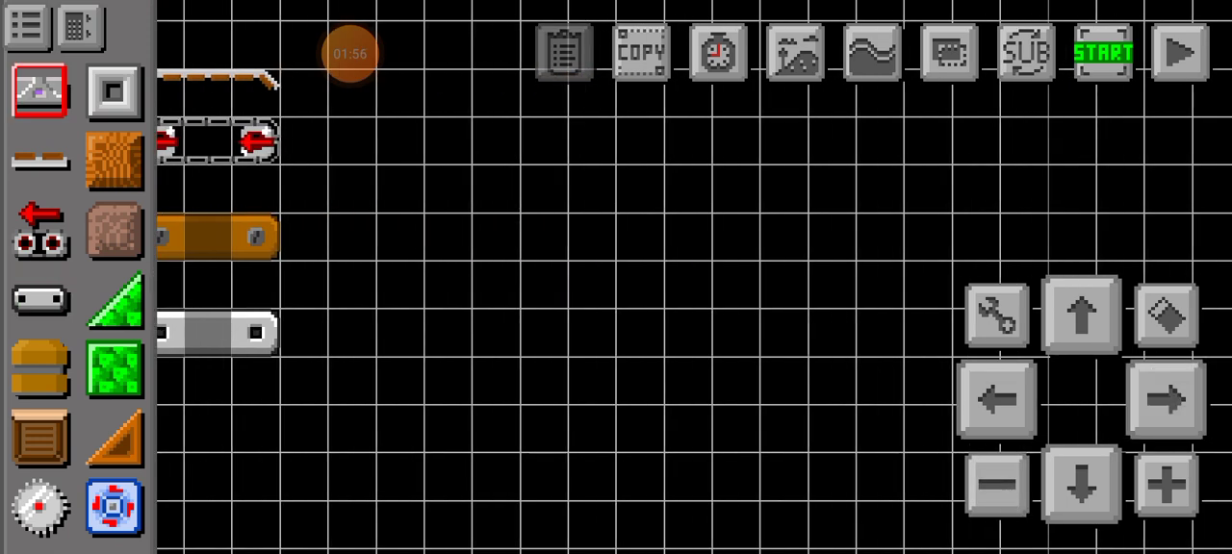
{"action": "left_click", "coordinate": [640, 297]}
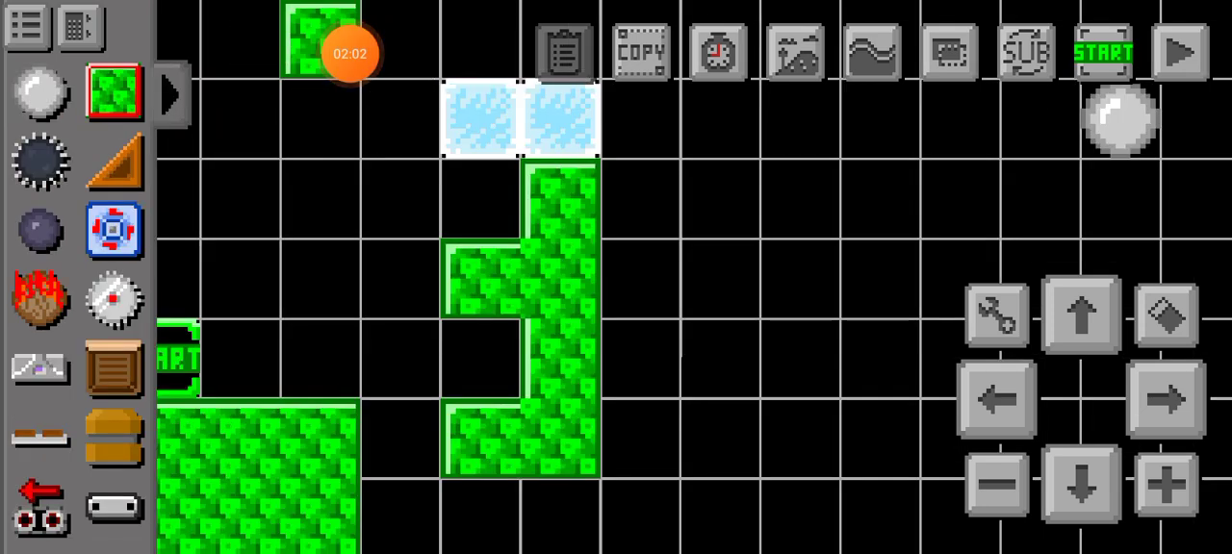
Pan past the green blocks and shift the white ball one cell right
{"action": "left_click", "coordinate": [349, 53]}
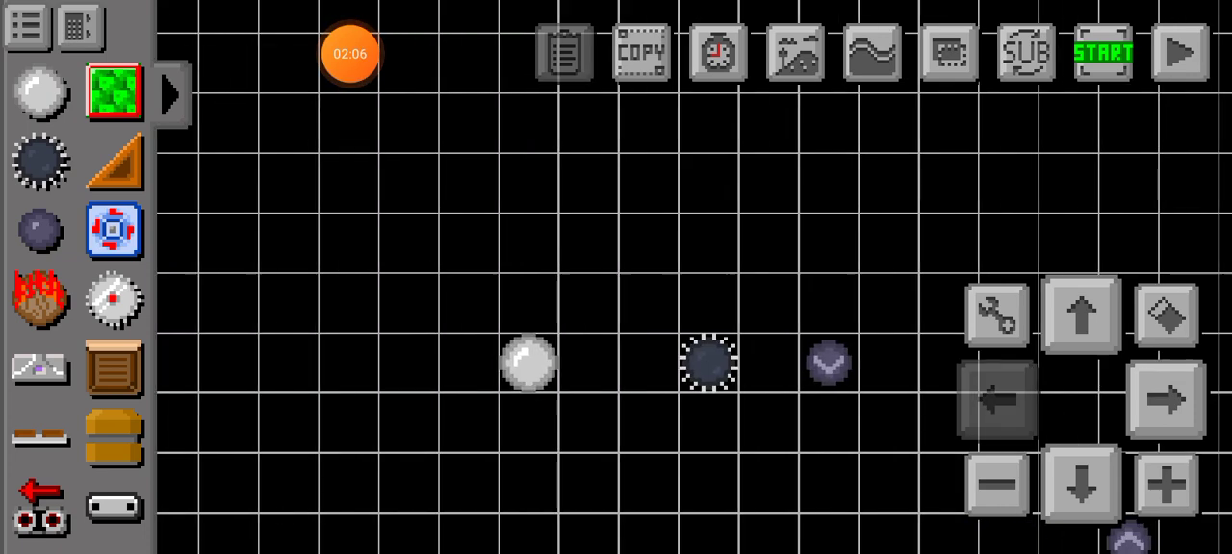
{"action": "left_click", "coordinate": [1166, 398]}
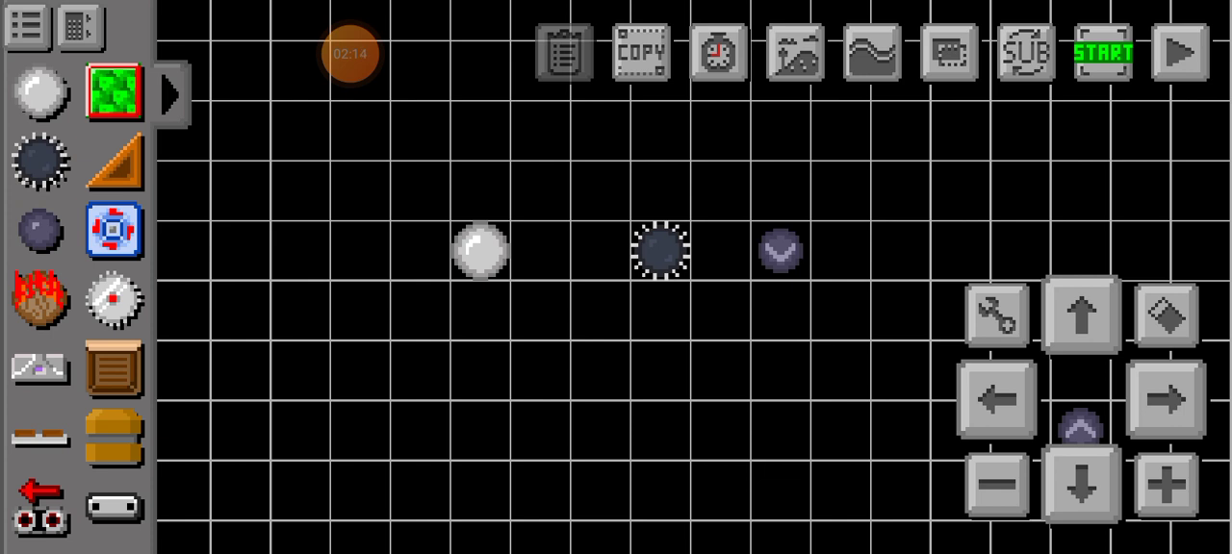
{"action": "left_click", "coordinate": [542, 251]}
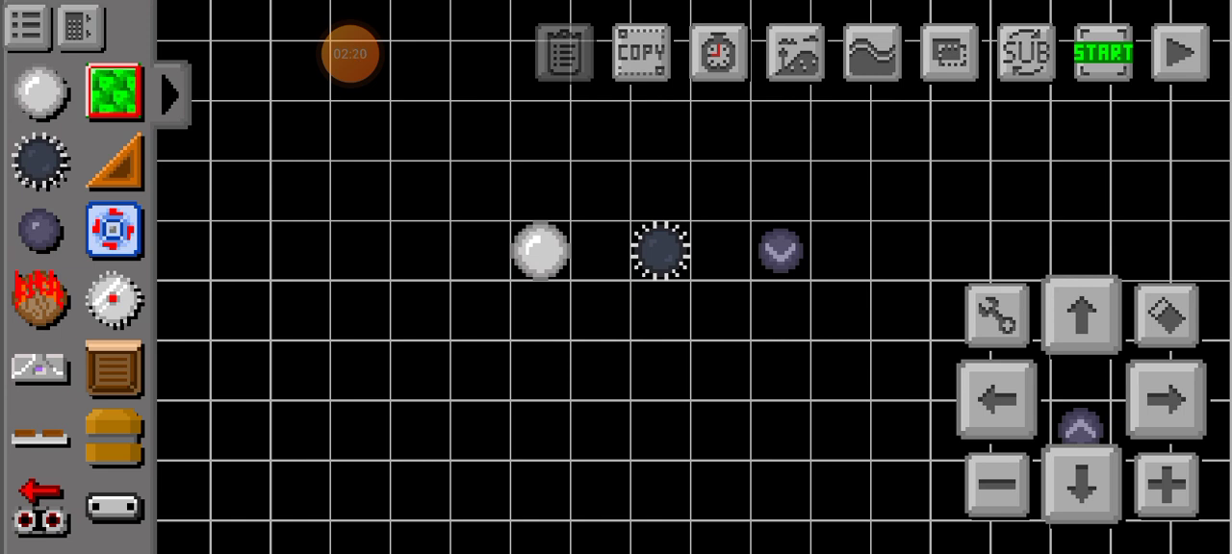
Read the Rolling Fire, Cannon Ball, Metal Ball and Spike Ball descriptions in the catalogue
{"action": "left_click", "coordinate": [40, 300]}
{"action": "left_click", "coordinate": [80, 26]}
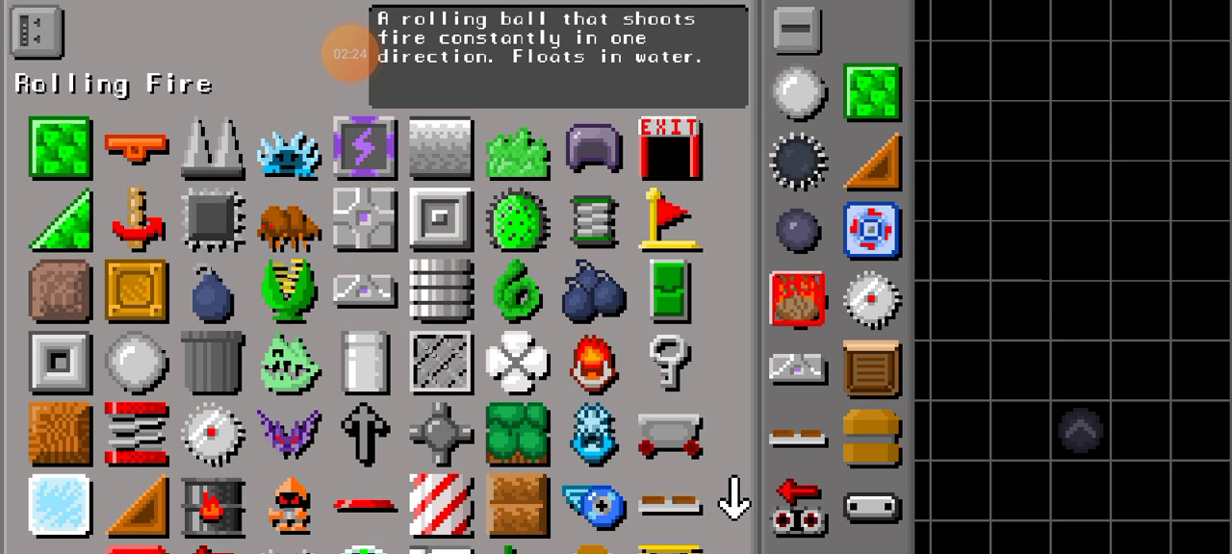
{"action": "left_click", "coordinate": [37, 29]}
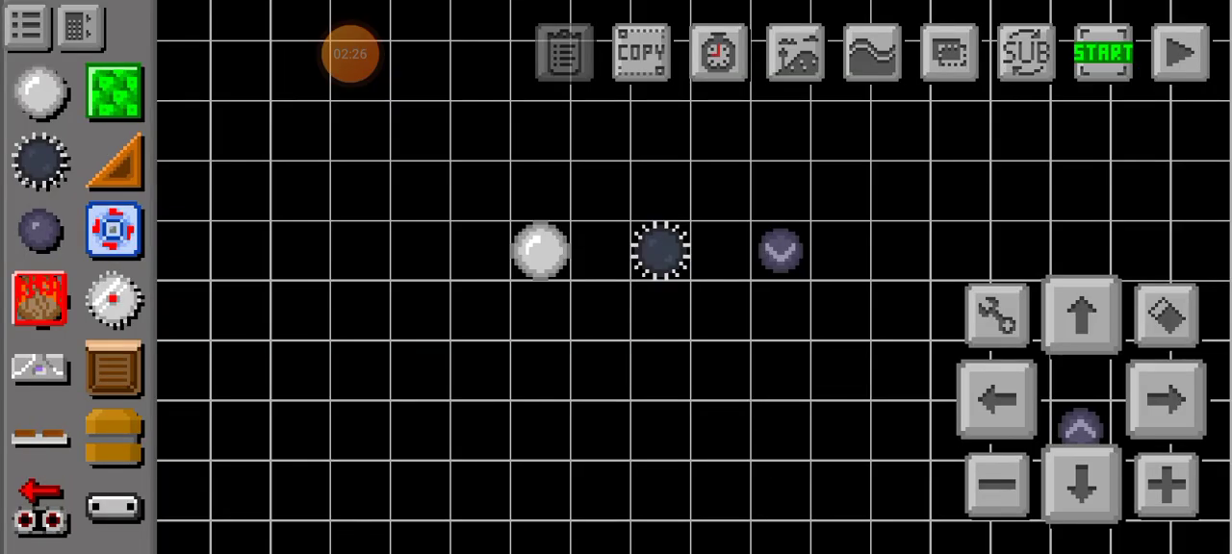
{"action": "left_click", "coordinate": [80, 26]}
{"action": "left_click", "coordinate": [797, 229]}
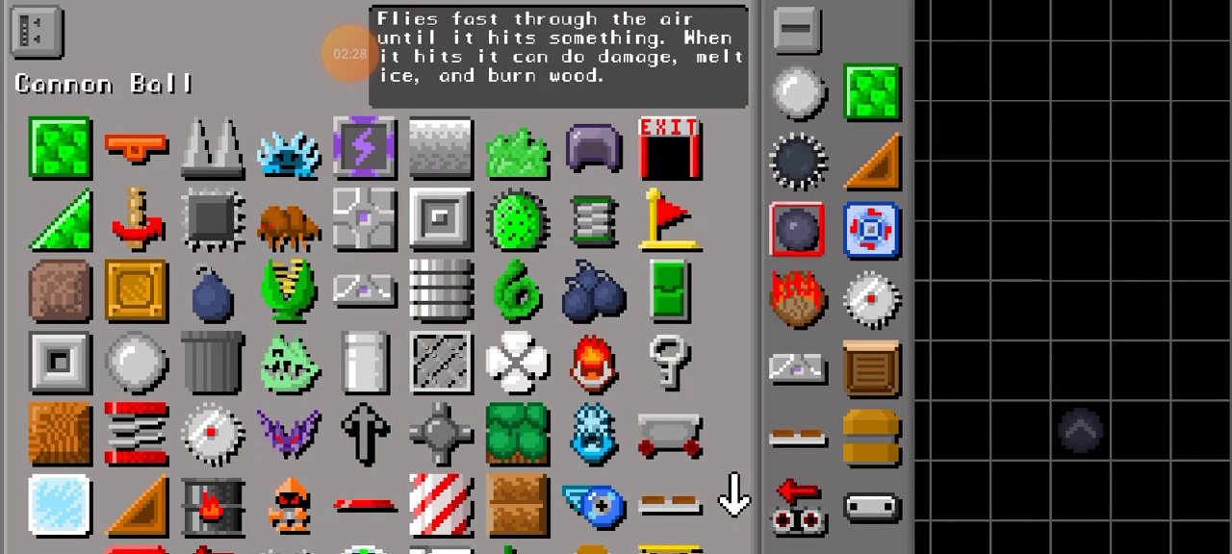
{"action": "left_click", "coordinate": [798, 92]}
{"action": "left_click", "coordinate": [798, 161]}
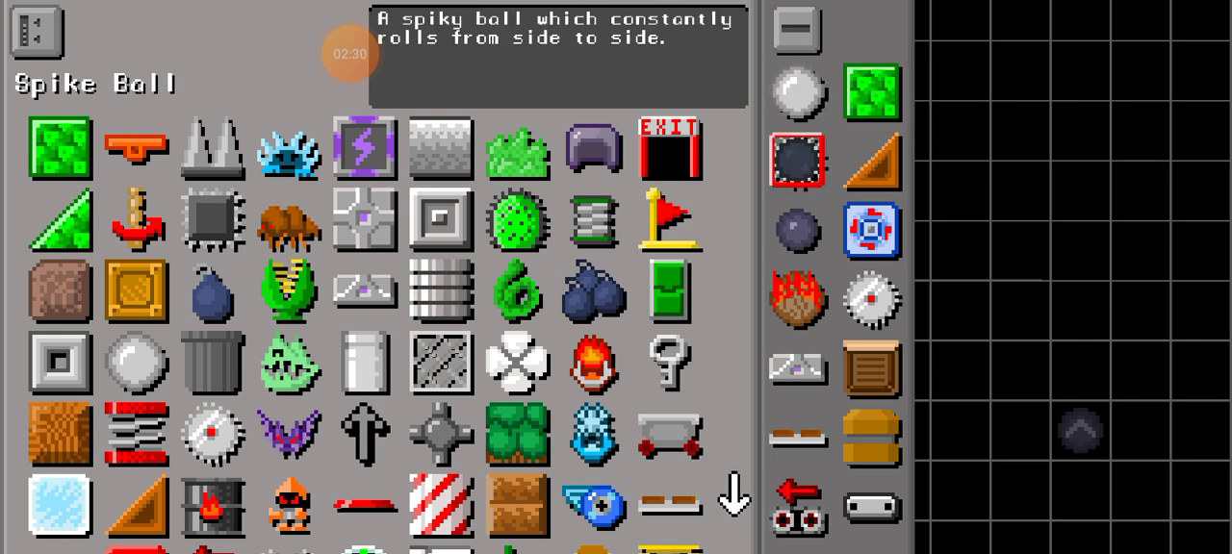
{"action": "left_click", "coordinate": [37, 29]}
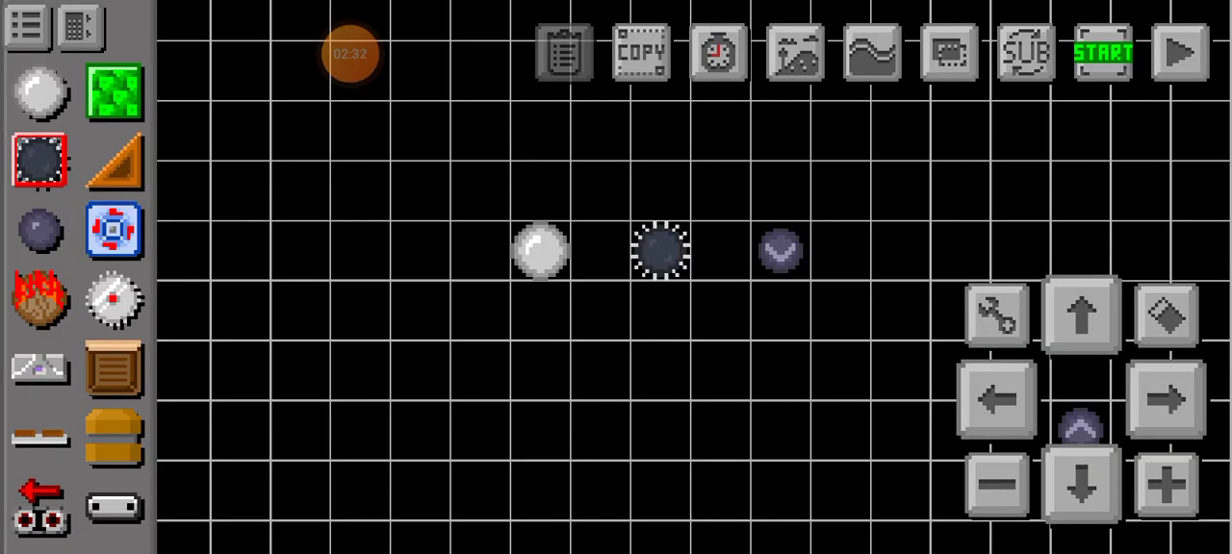
Select the placed spike ball, recheck Metal Ball and Cannon Ball, leaving Cannon Ball chosen
{"action": "left_click_drag", "start_coordinate": [481, 385], "coordinate": [544, 385]}
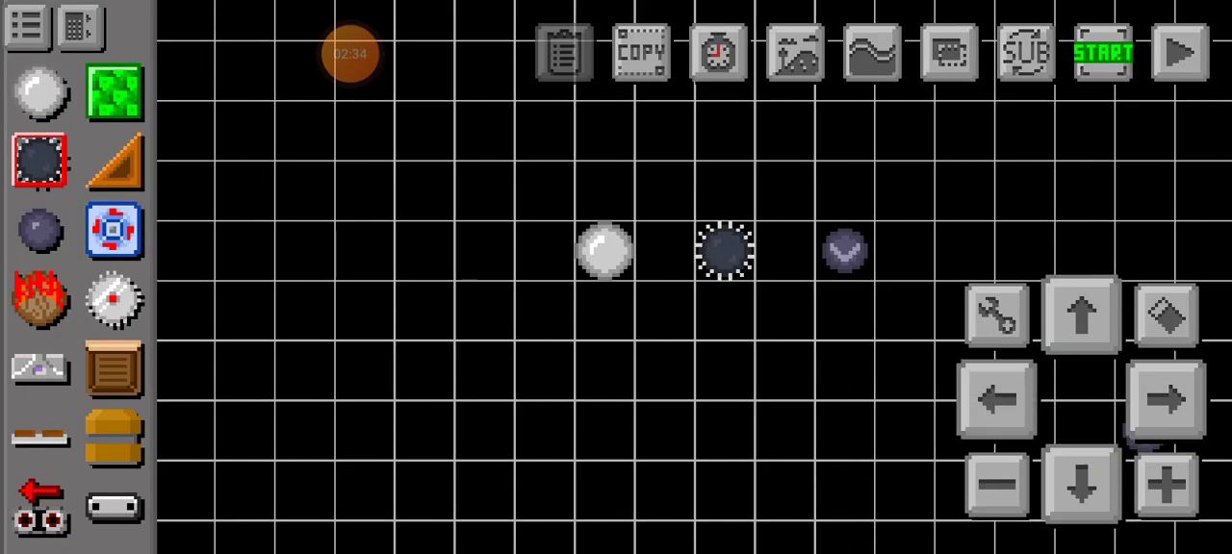
{"action": "left_click", "coordinate": [605, 252]}
{"action": "left_click", "coordinate": [727, 236]}
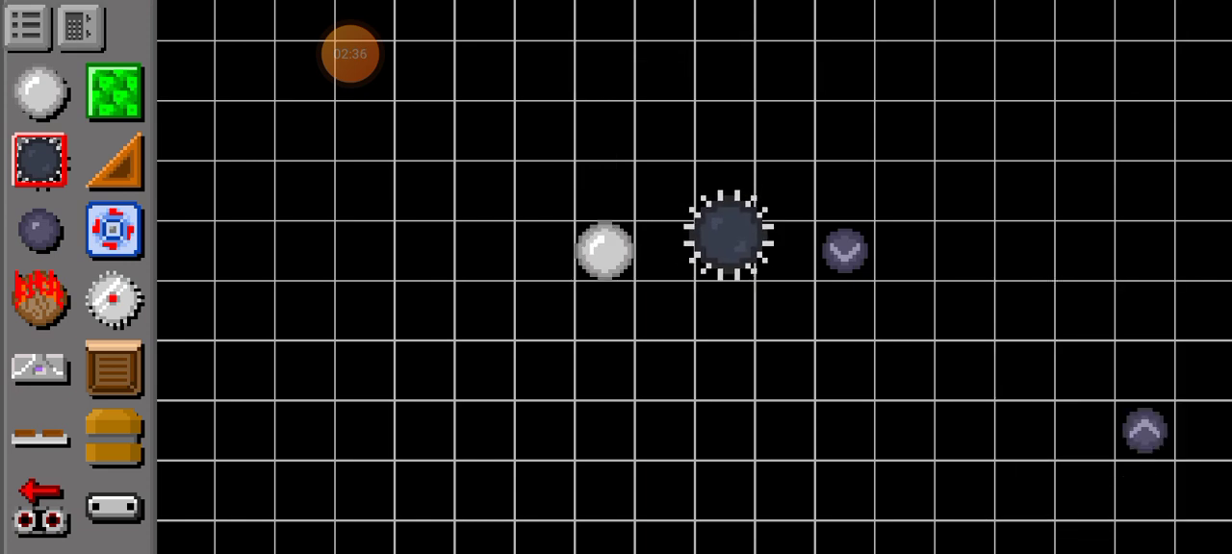
{"action": "left_click", "coordinate": [27, 26]}
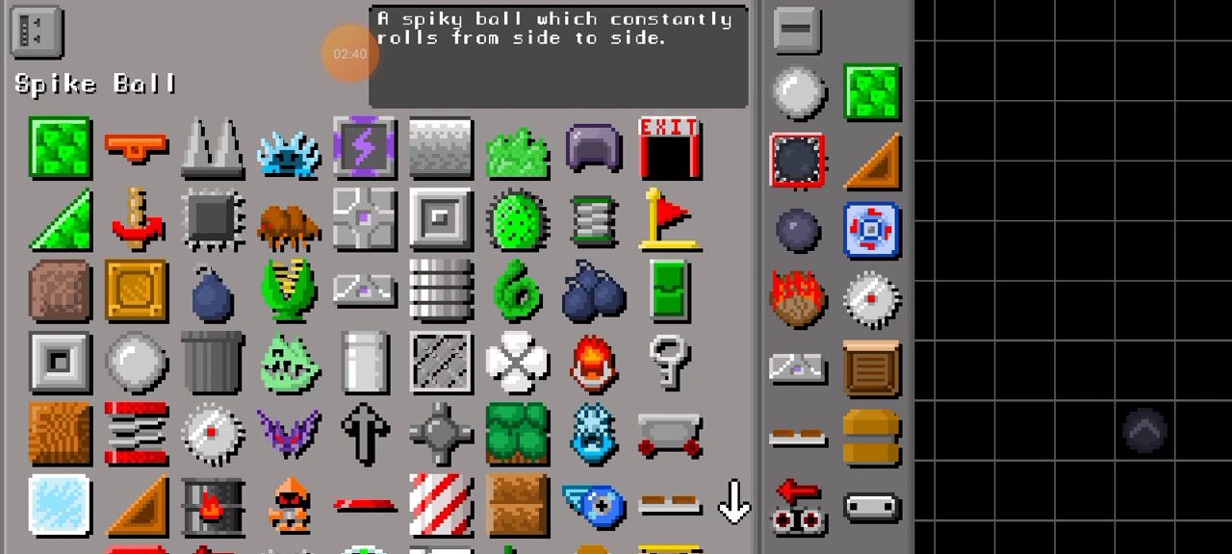
{"action": "left_click", "coordinate": [798, 92]}
{"action": "left_click", "coordinate": [798, 230]}
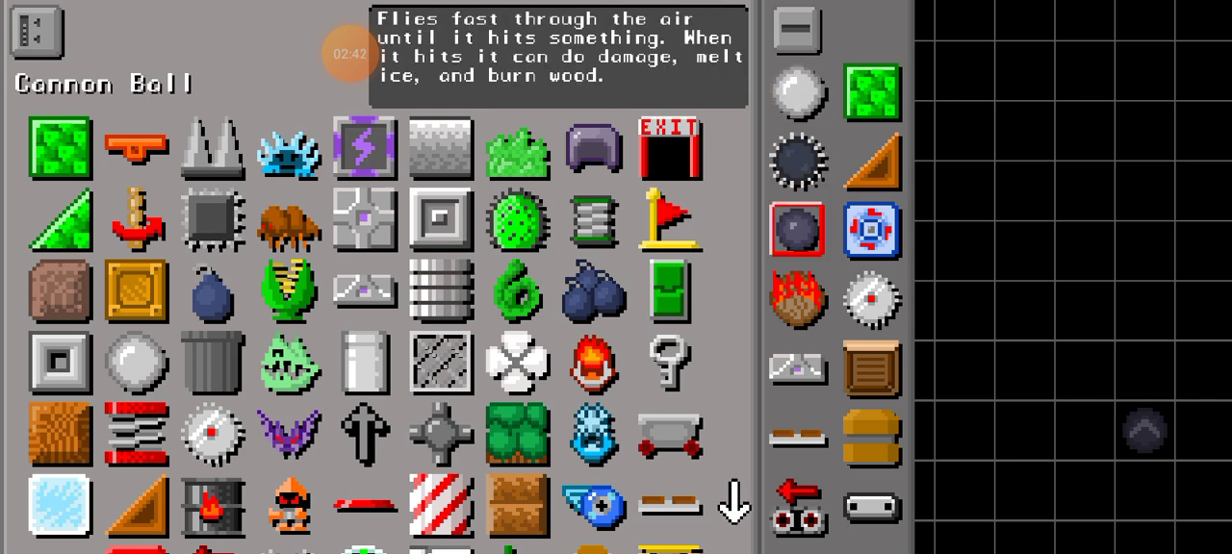
{"action": "left_click", "coordinate": [928, 92]}
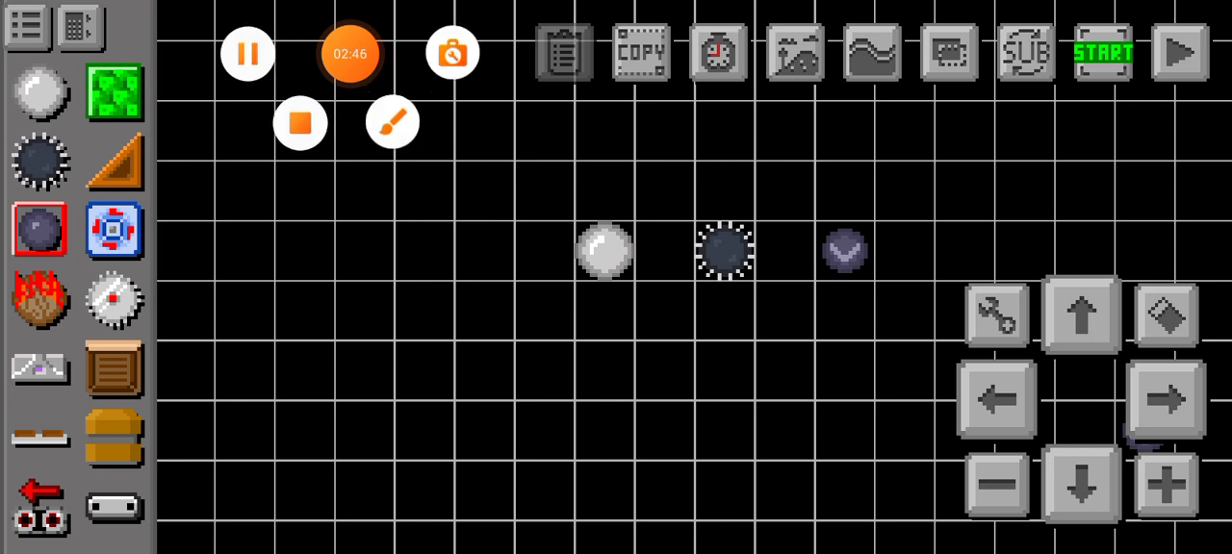
{"action": "scroll", "coordinate": [673, 289], "scroll_direction": "up", "scroll_amount": 3}
Zoom in and set the Metal Ball colour to dark grey
{"action": "left_click_drag", "start_coordinate": [674, 385], "coordinate": [578, 386]}
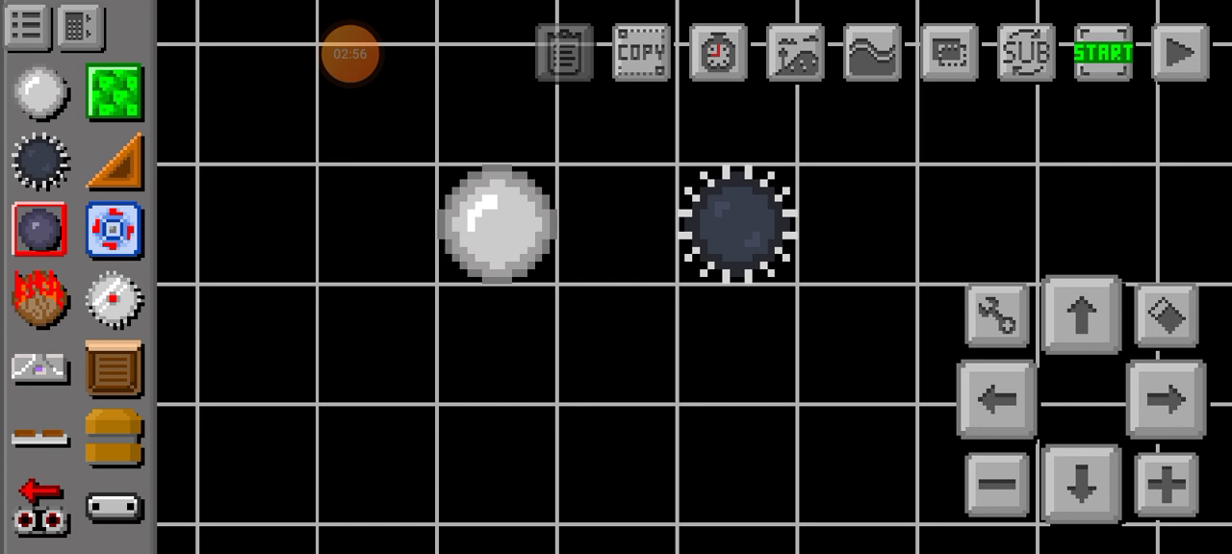
{"action": "left_click", "coordinate": [1167, 485]}
{"action": "left_click", "coordinate": [40, 92]}
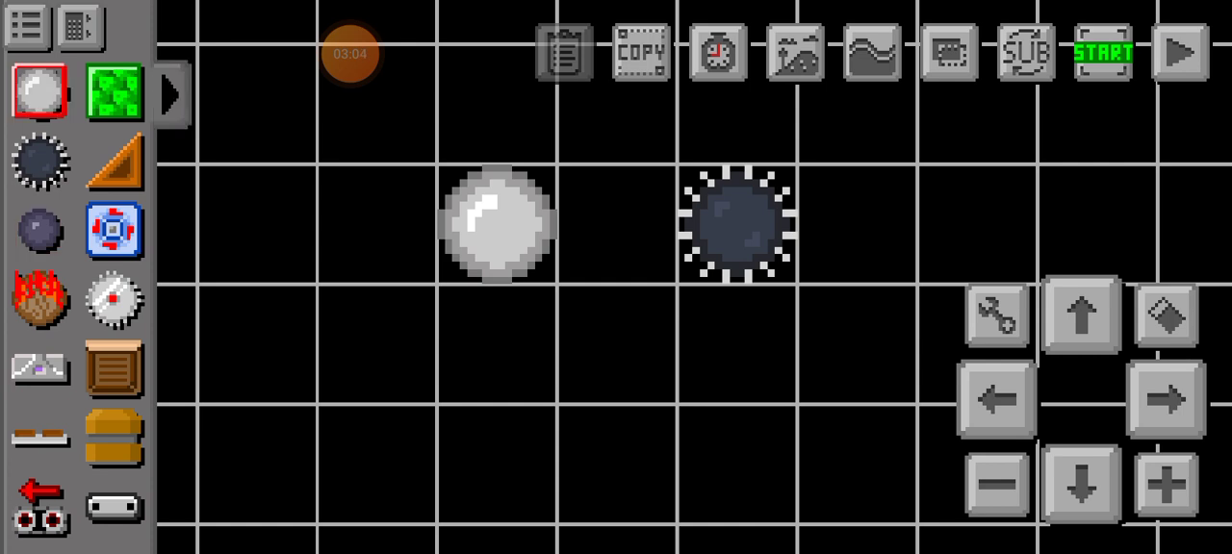
{"action": "left_click", "coordinate": [337, 218]}
{"action": "left_click", "coordinate": [867, 385]}
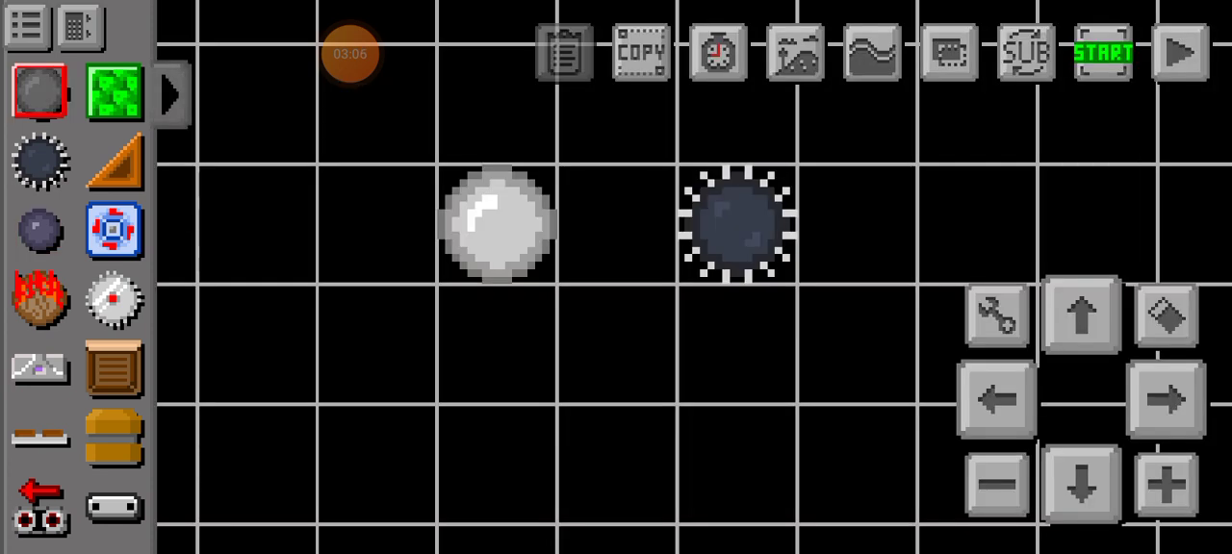
Erase the white ball and place a dark grey Metal Ball in its cell
{"action": "left_click", "coordinate": [1168, 317]}
{"action": "left_click", "coordinate": [498, 225]}
{"action": "left_click", "coordinate": [40, 91]}
{"action": "left_click", "coordinate": [498, 224]}
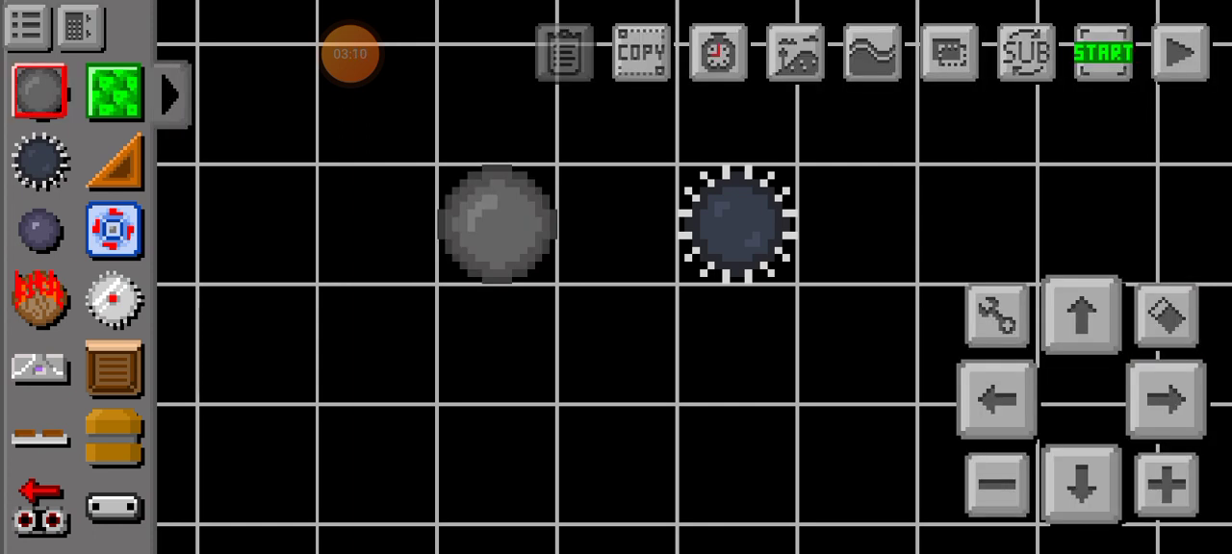
Set the Metal Ball colour to blue after trying light blue, and show the background themes
{"action": "left_click", "coordinate": [171, 93]}
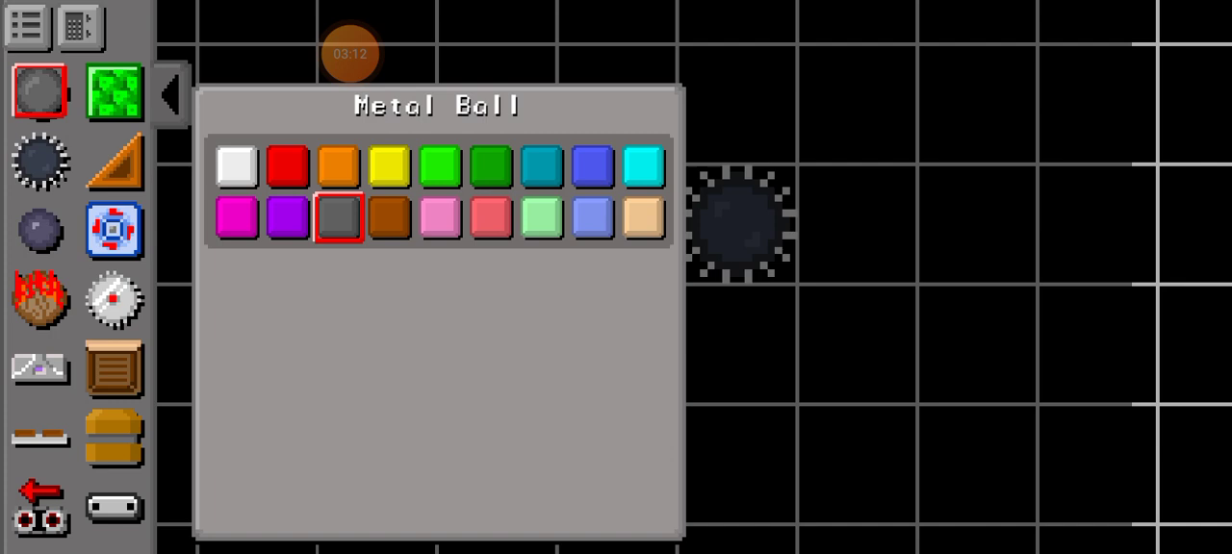
{"action": "left_click", "coordinate": [592, 166]}
{"action": "left_click", "coordinate": [592, 217]}
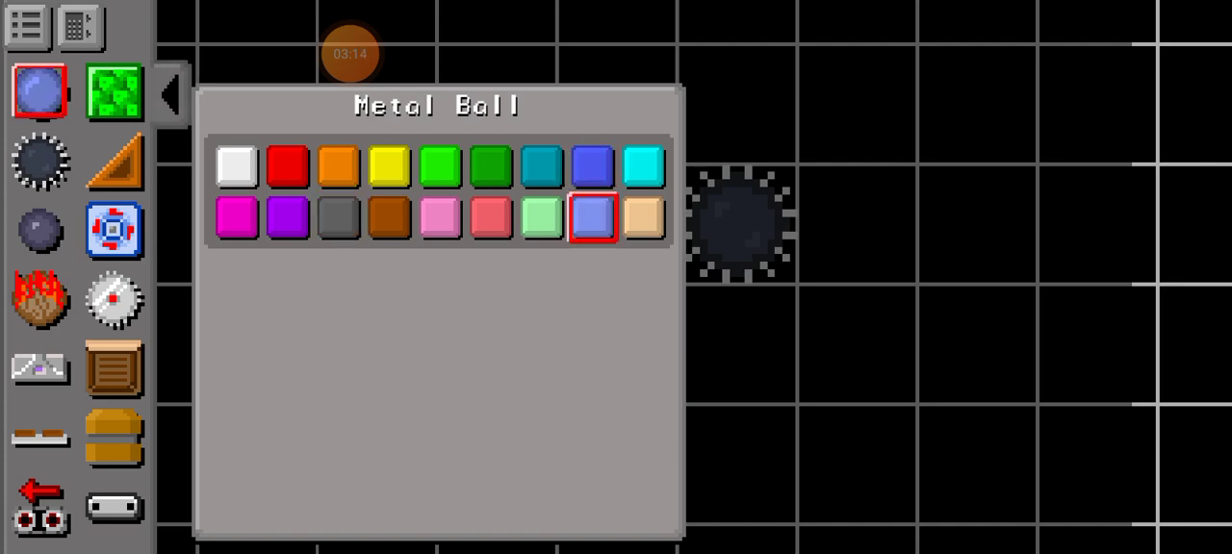
{"action": "left_click", "coordinate": [592, 166]}
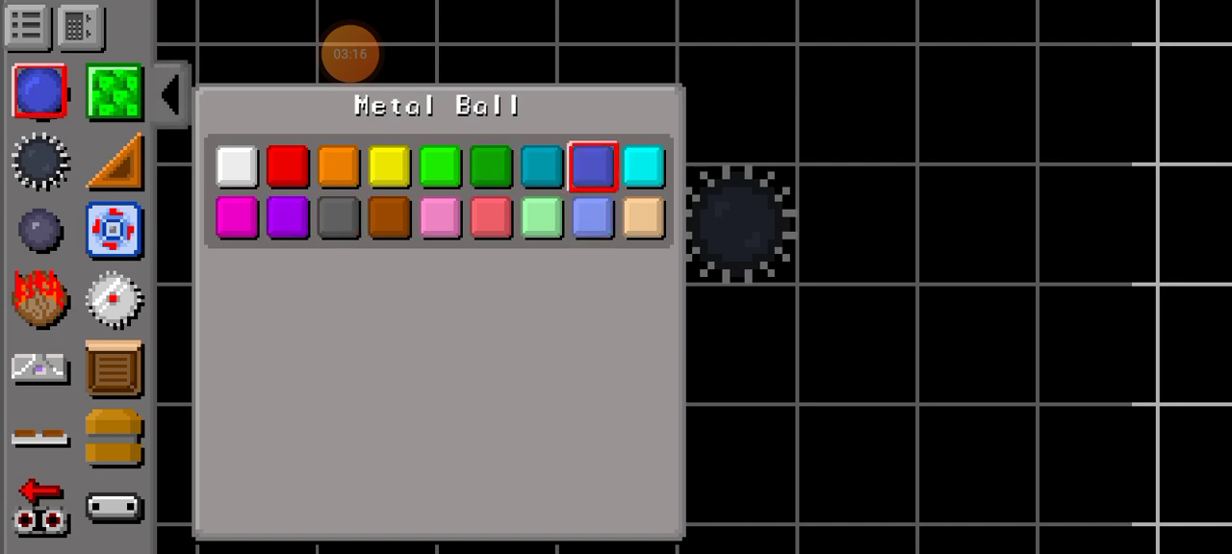
{"action": "left_click", "coordinate": [172, 93]}
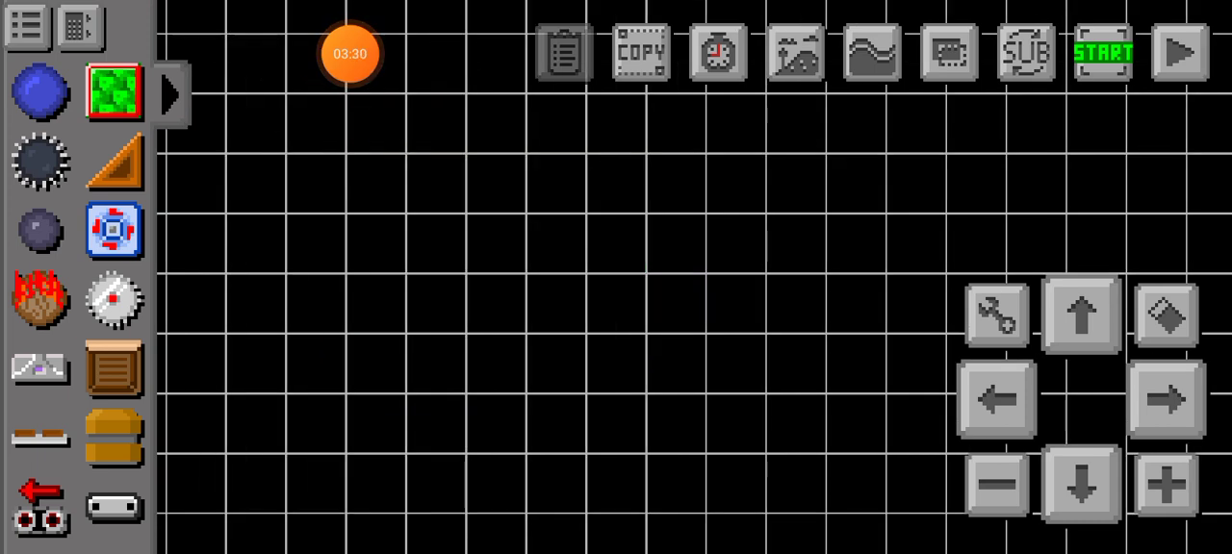
{"action": "left_click", "coordinate": [797, 53]}
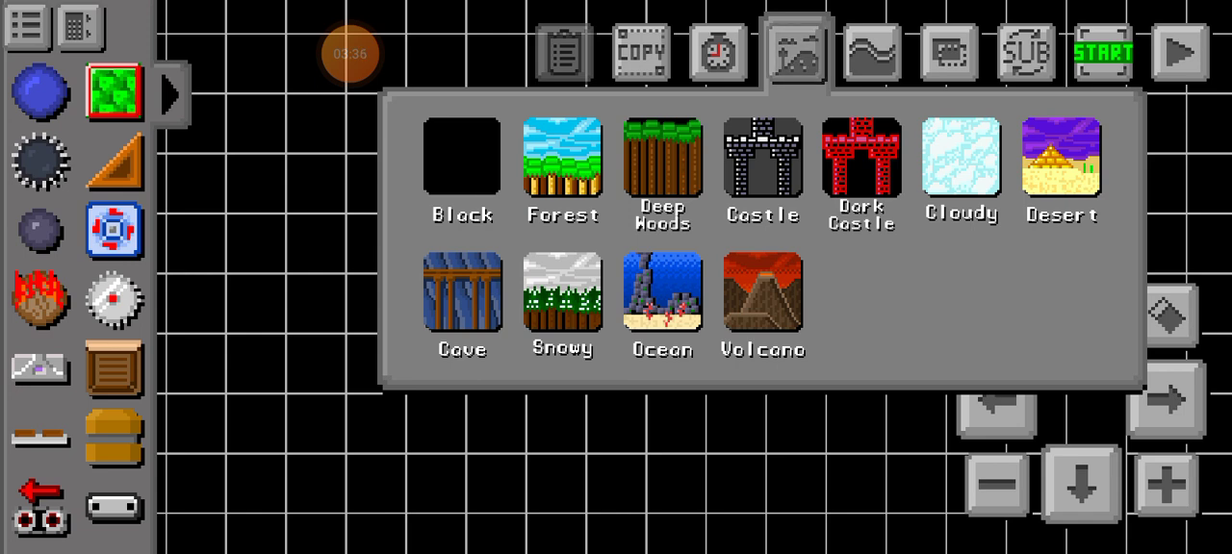
Zoom out, pan across the level and apply the Dark Castle background
{"action": "left_click", "coordinate": [797, 53]}
{"action": "left_click", "coordinate": [999, 486]}
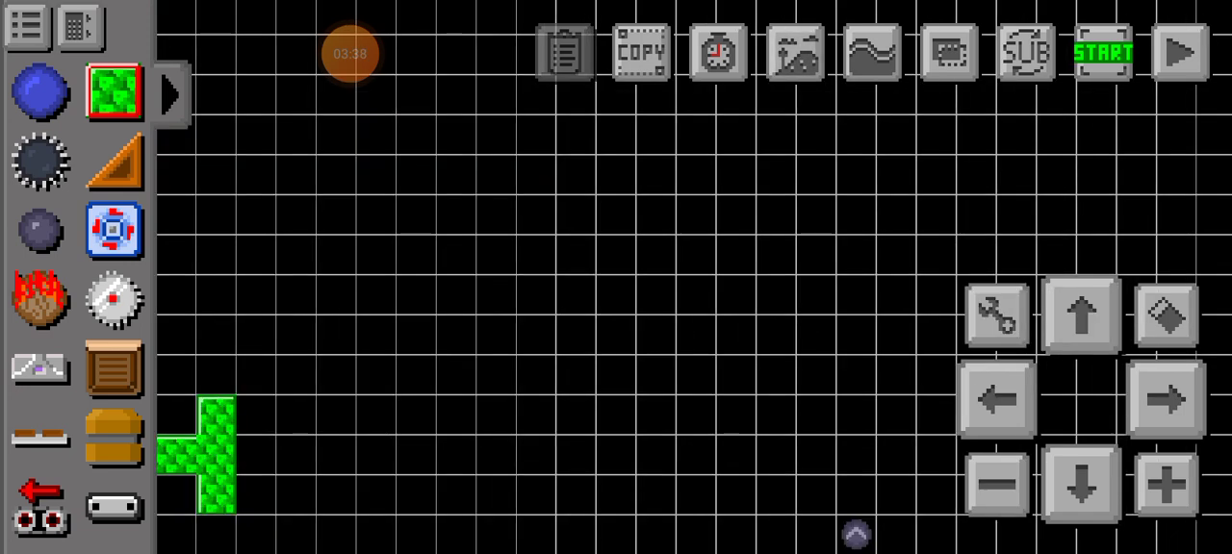
{"action": "left_click", "coordinate": [1167, 399]}
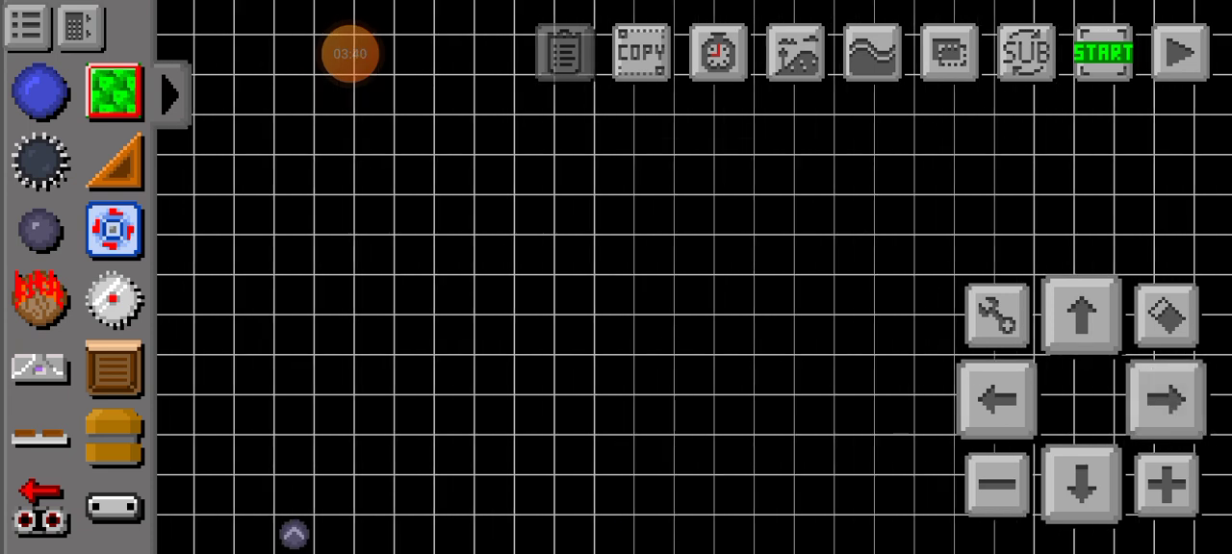
{"action": "left_click", "coordinate": [797, 52]}
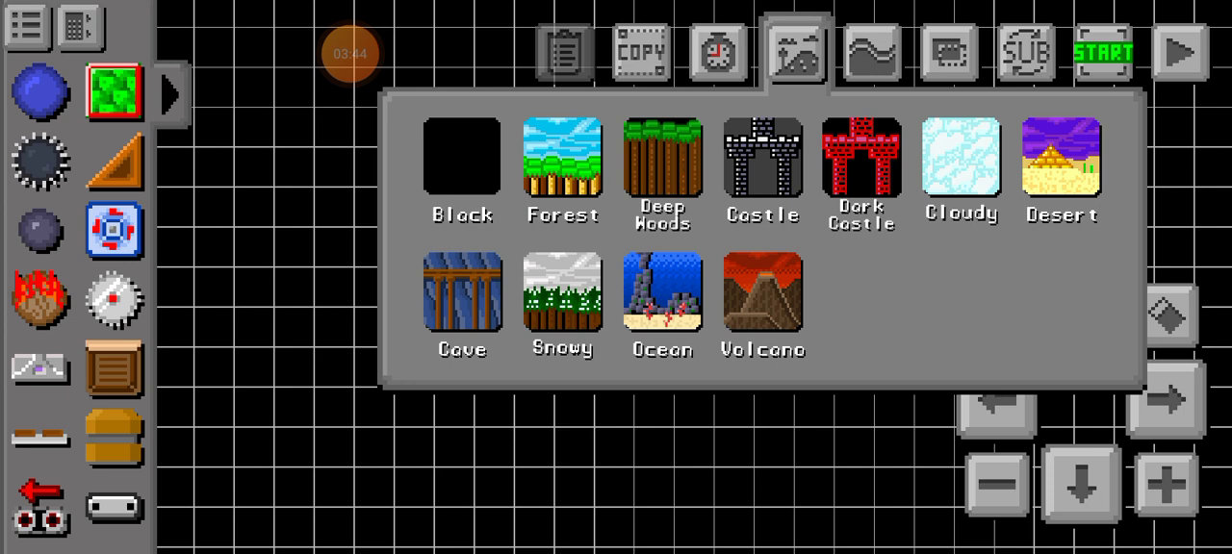
{"action": "left_click", "coordinate": [861, 156]}
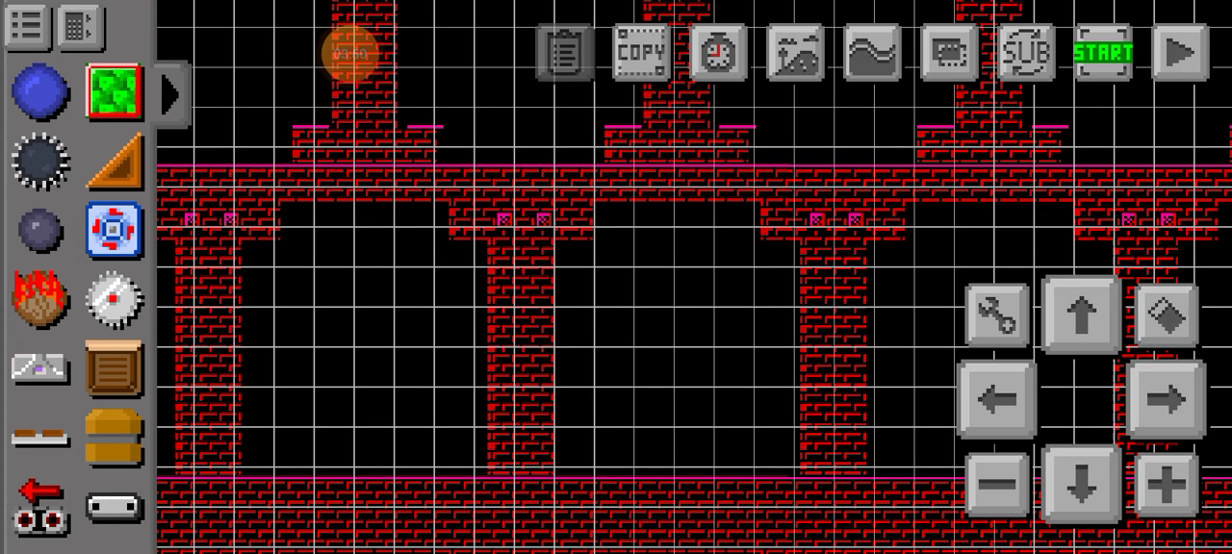
Pan and zoom around the red-brick castle level, then reopen the background theme list
{"action": "left_click", "coordinate": [1164, 398]}
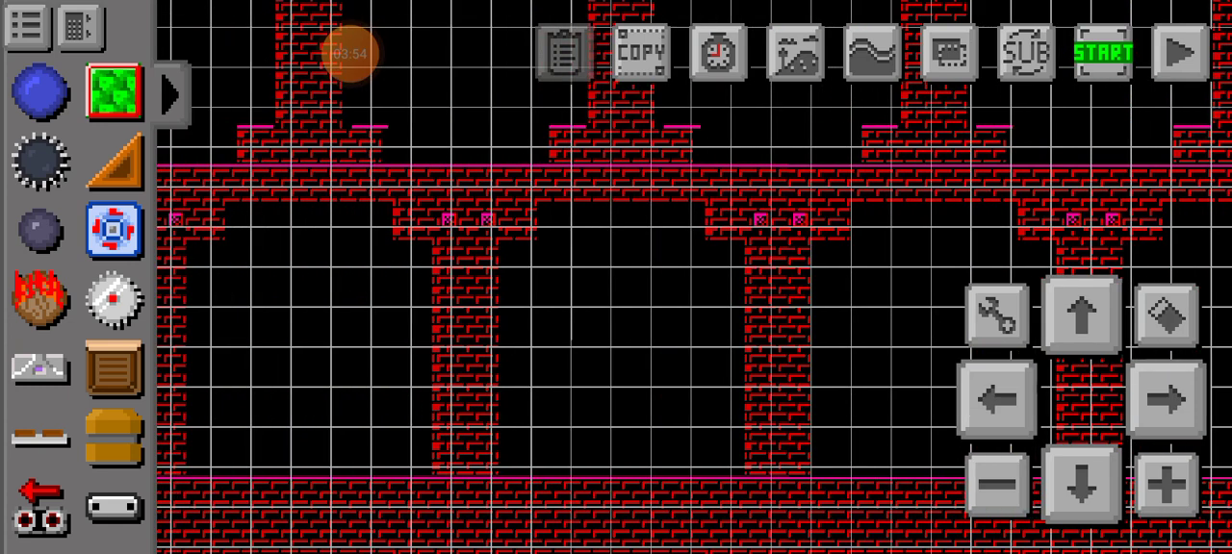
{"action": "left_click", "coordinate": [1168, 485]}
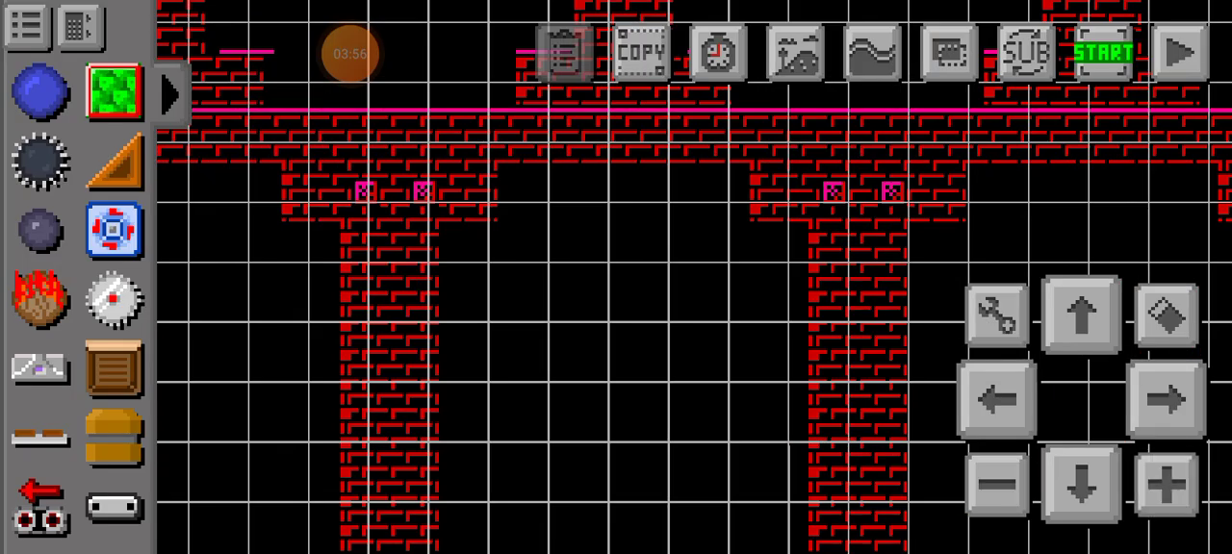
{"action": "left_click", "coordinate": [1167, 399]}
{"action": "left_click", "coordinate": [1168, 485]}
{"action": "left_click", "coordinate": [1165, 398]}
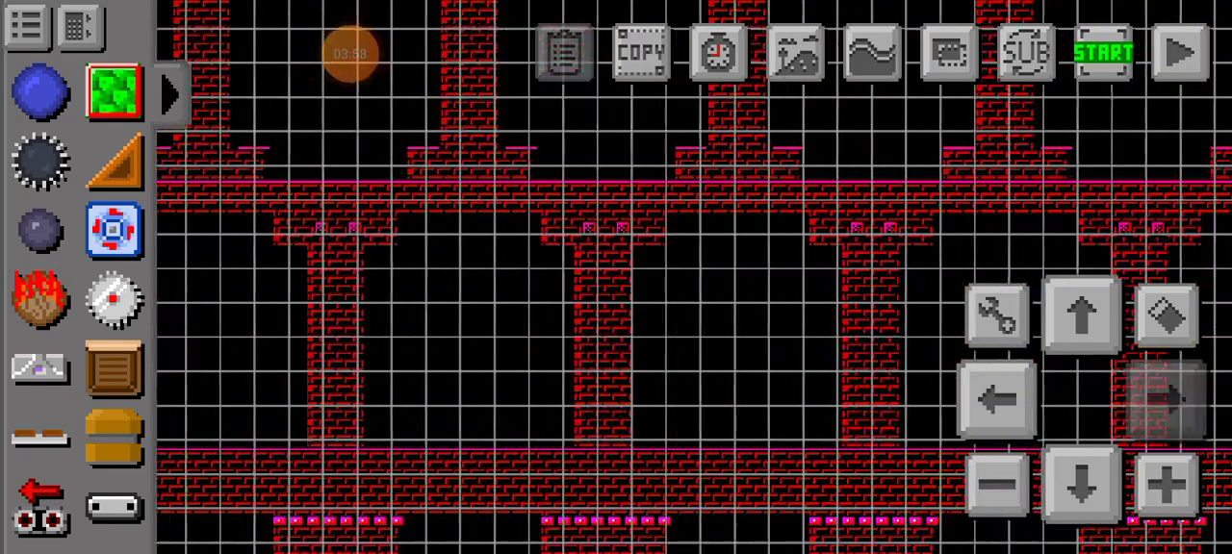
{"action": "left_click", "coordinate": [1081, 313]}
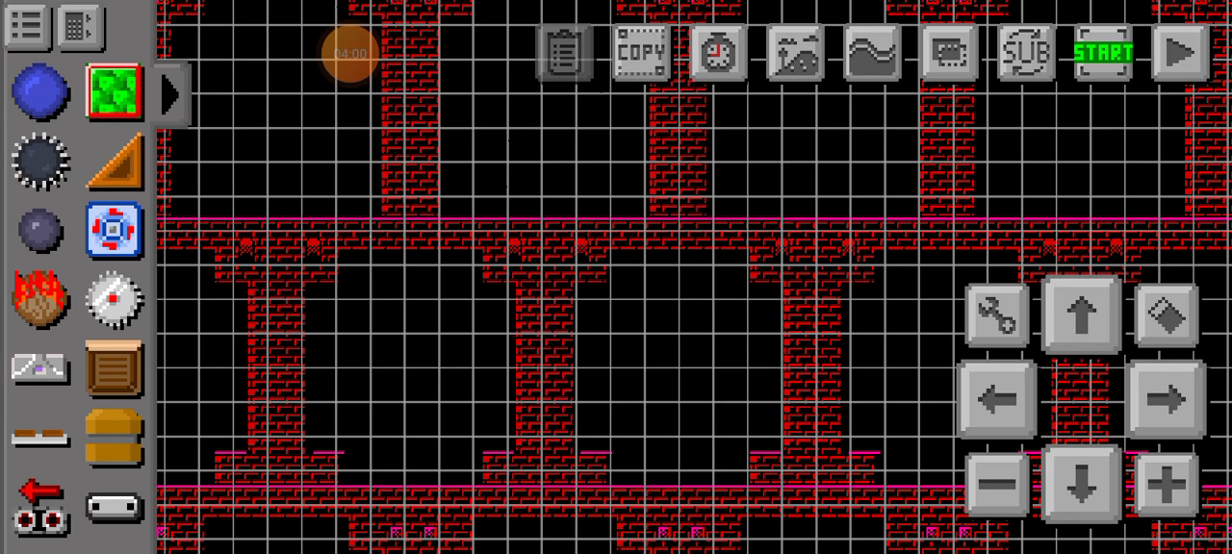
{"action": "left_click", "coordinate": [1164, 399]}
{"action": "left_click", "coordinate": [1081, 314]}
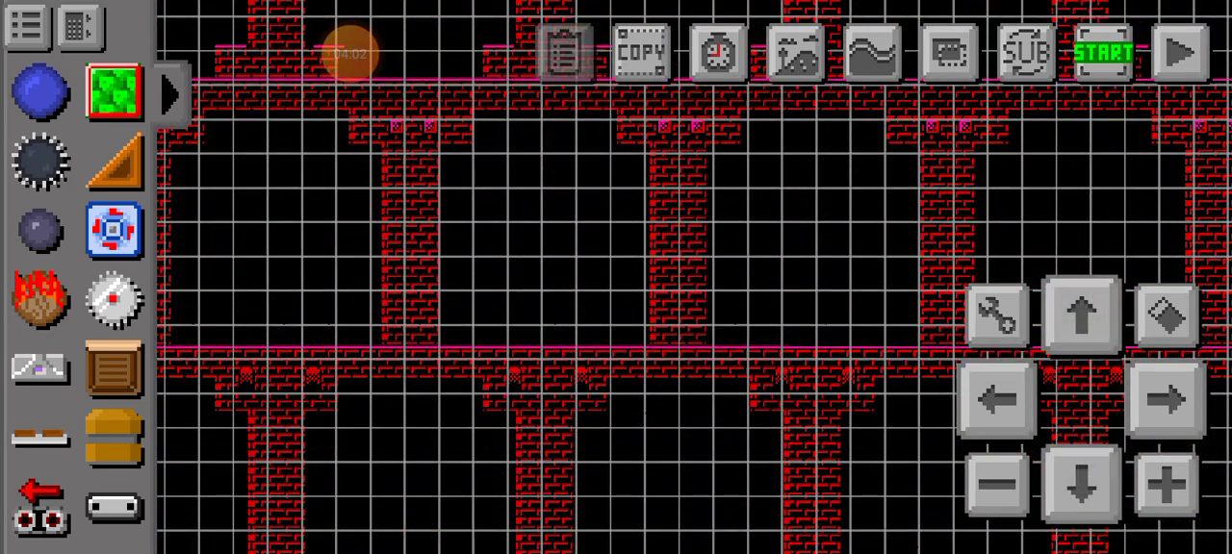
{"action": "left_click", "coordinate": [1081, 485]}
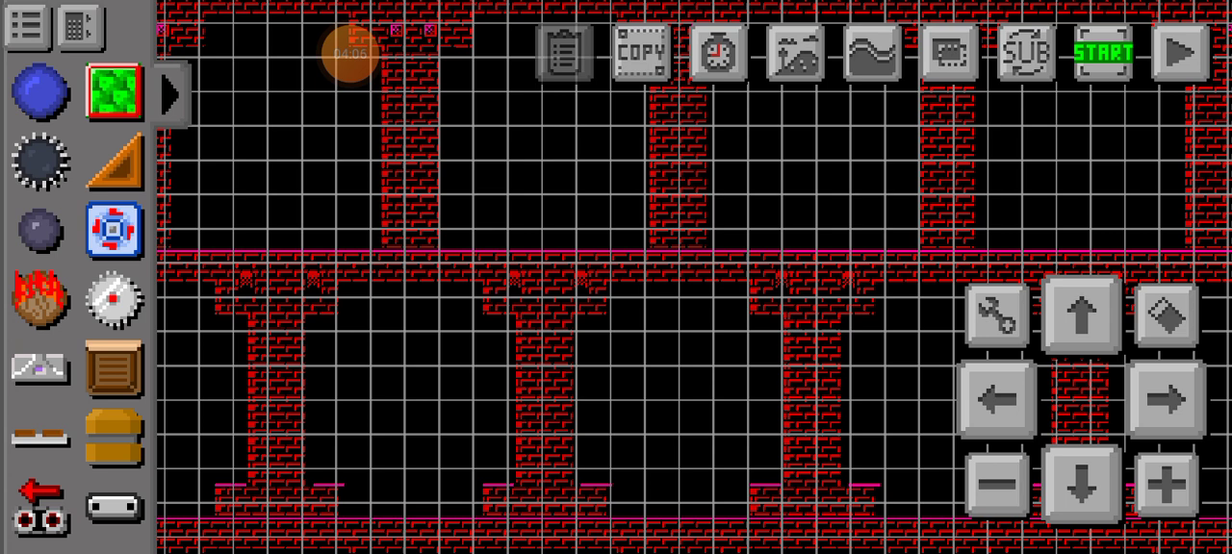
{"action": "left_click", "coordinate": [794, 52]}
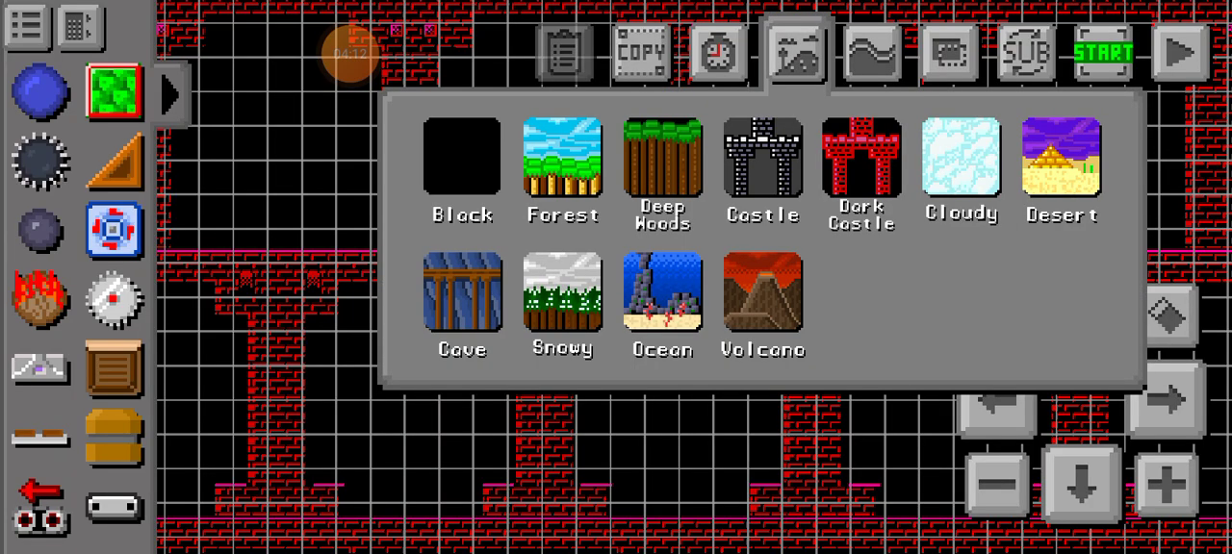
Apply the Deep Woods background and pan toward the green blocks and START
{"action": "left_click", "coordinate": [662, 157]}
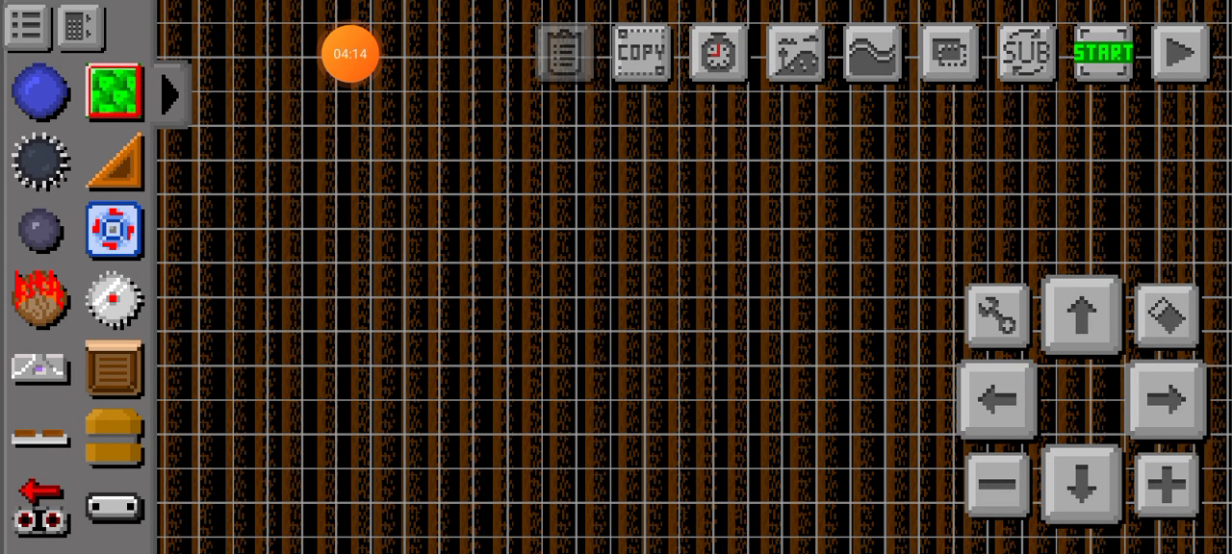
{"action": "left_click", "coordinate": [1081, 484]}
{"action": "left_click", "coordinate": [997, 398]}
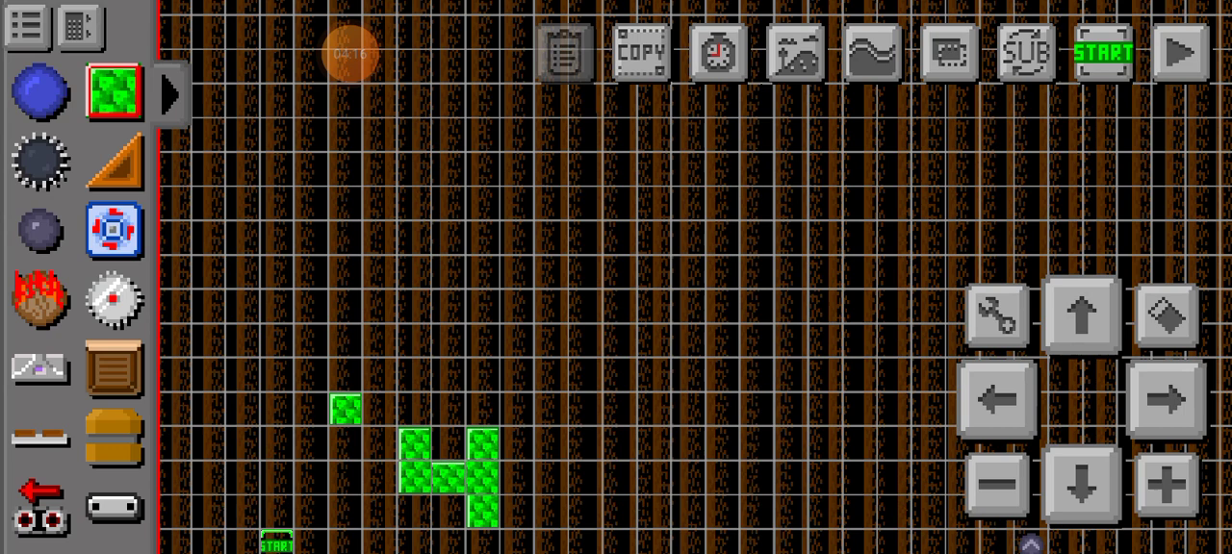
Erase the green 4-shaped block group and paint green blocks as a diagonal staircase
{"action": "left_click", "coordinate": [1167, 315]}
{"action": "left_click_drag", "start_coordinate": [415, 477], "coordinate": [484, 444]}
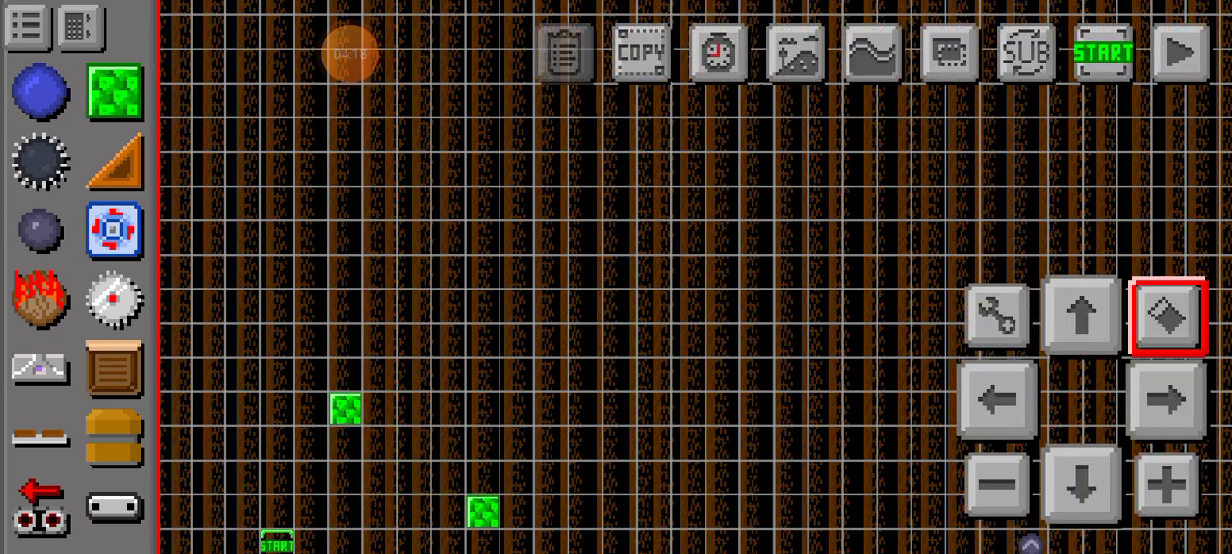
{"action": "left_click", "coordinate": [114, 90]}
{"action": "left_click_drag", "start_coordinate": [415, 409], "coordinate": [450, 476]}
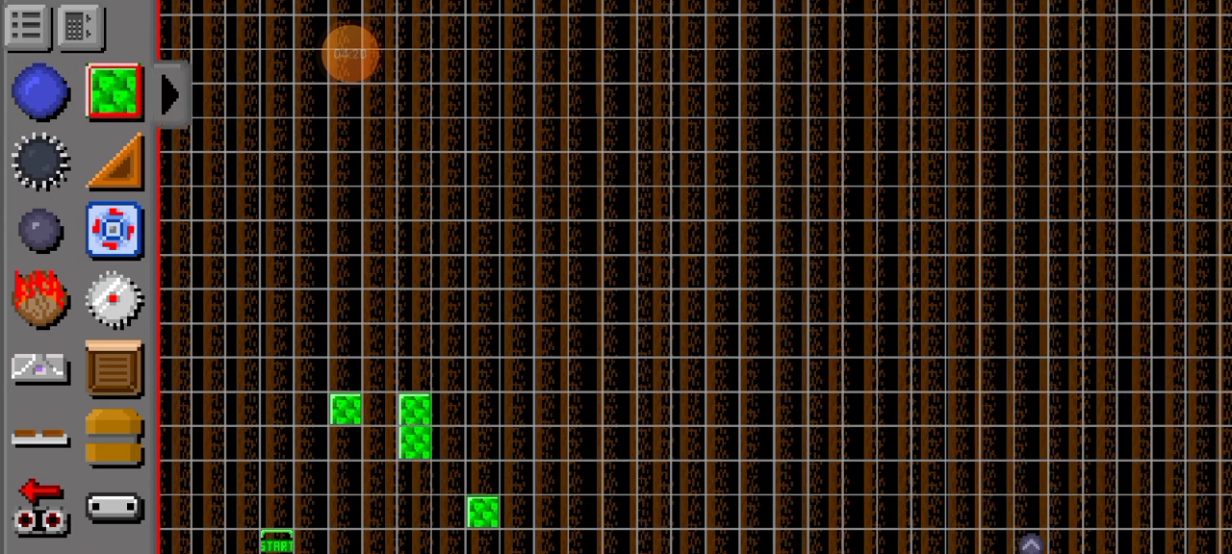
{"action": "left_click", "coordinate": [448, 409]}
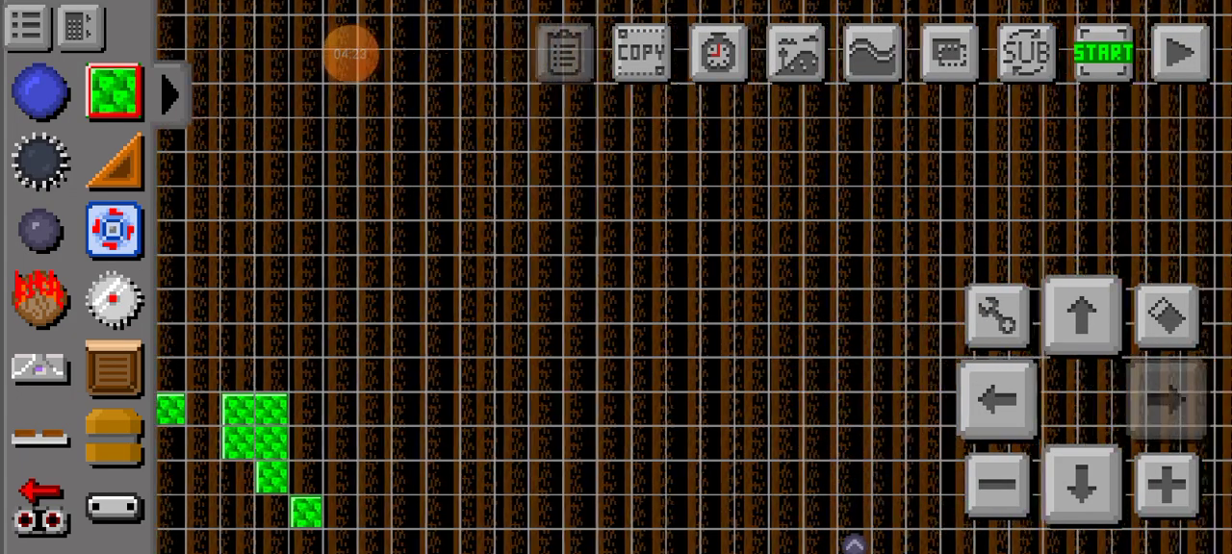
{"action": "left_click", "coordinate": [1082, 313]}
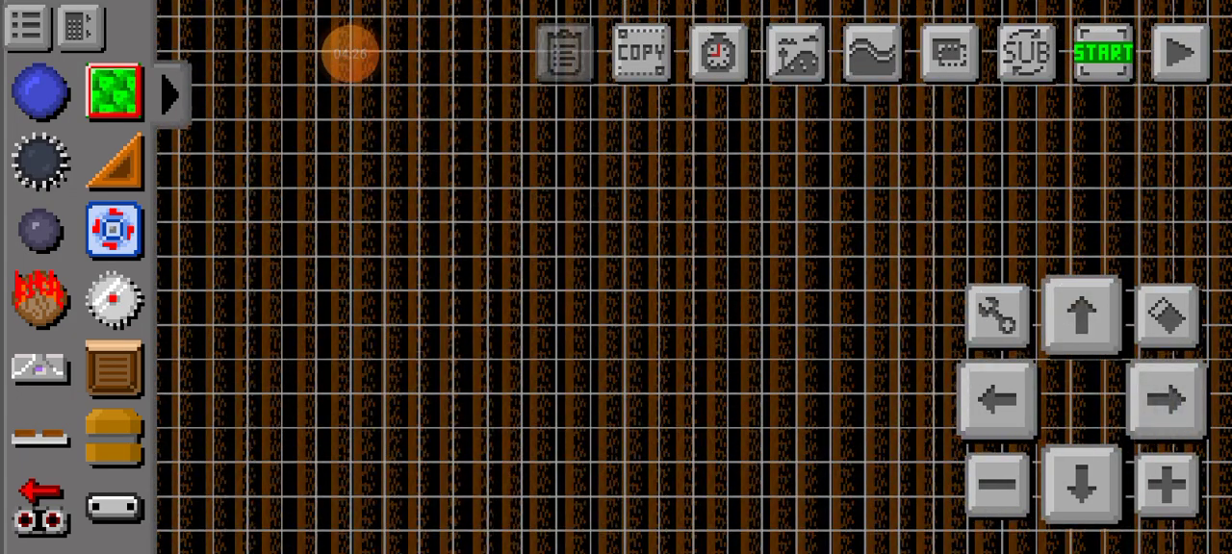
{"action": "left_click", "coordinate": [1082, 486]}
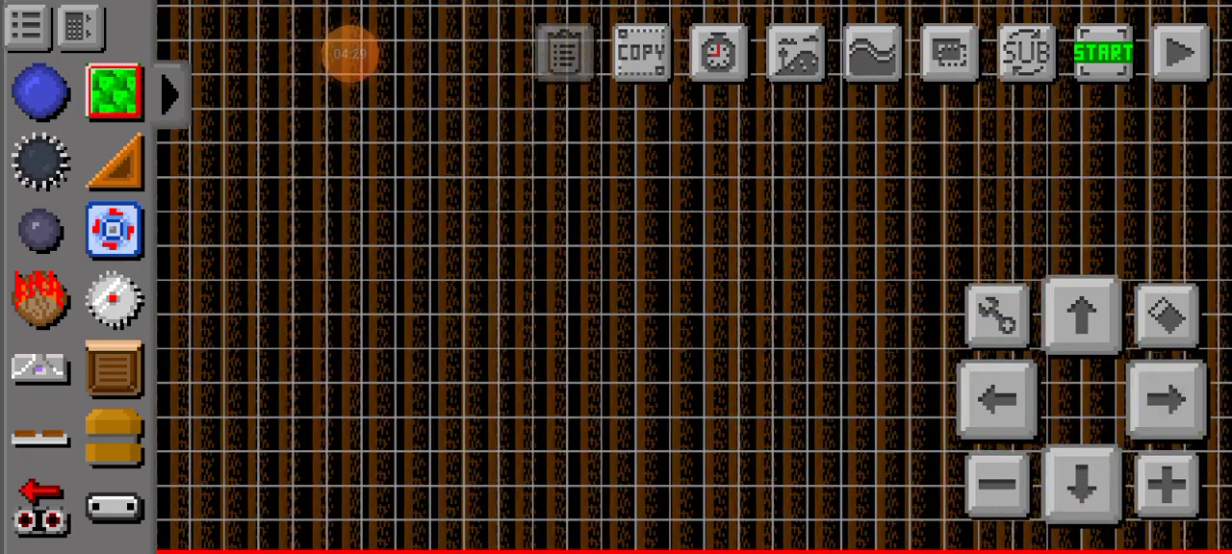
{"action": "left_click", "coordinate": [1000, 486]}
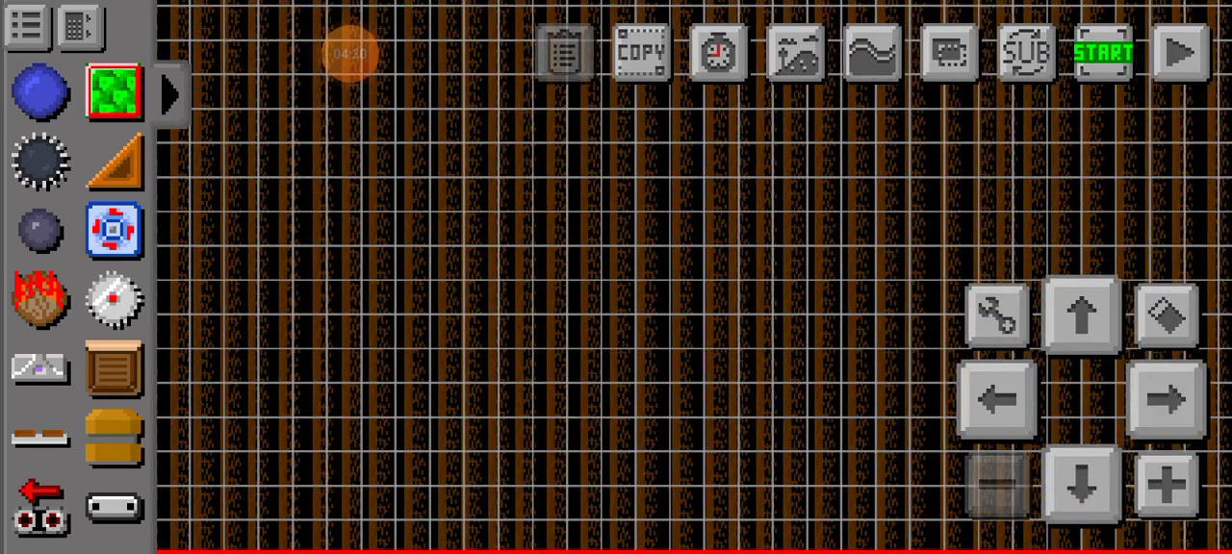
{"action": "left_click", "coordinate": [1166, 486]}
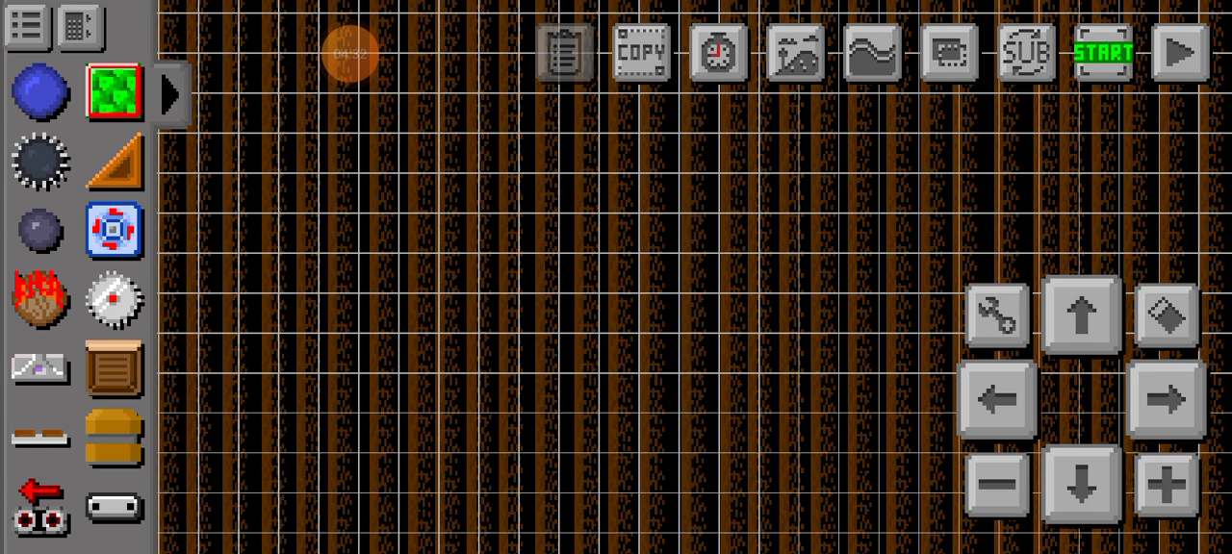
{"action": "left_click", "coordinate": [1082, 486]}
Switch the background to Forest and zoom in close on the tree trunks
{"action": "left_click", "coordinate": [797, 53]}
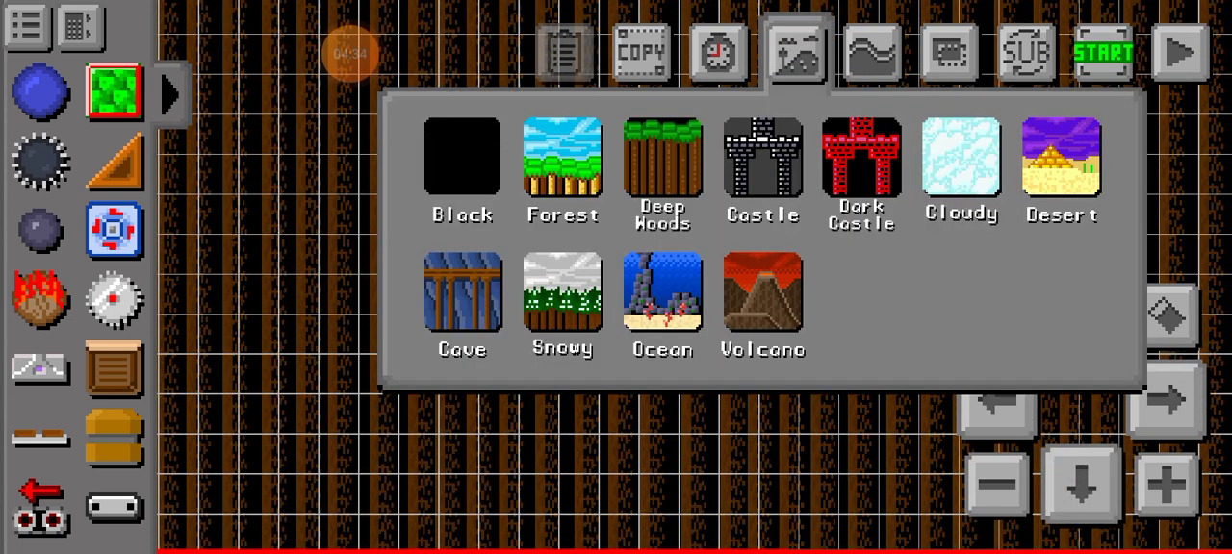
{"action": "left_click", "coordinate": [562, 157]}
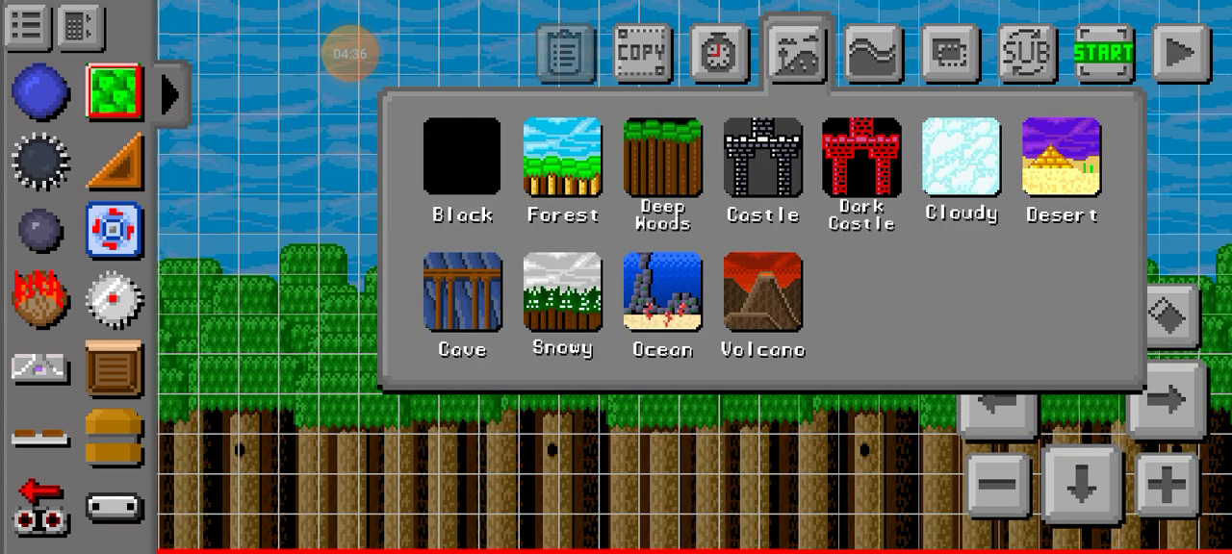
{"action": "left_click", "coordinate": [1166, 486]}
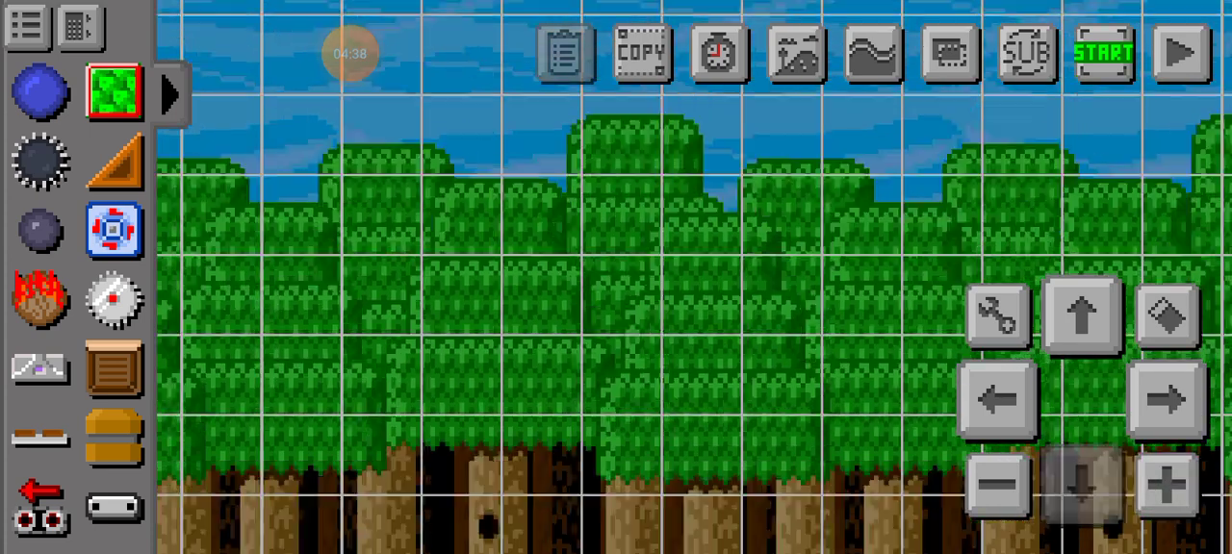
{"action": "left_click", "coordinate": [1082, 486]}
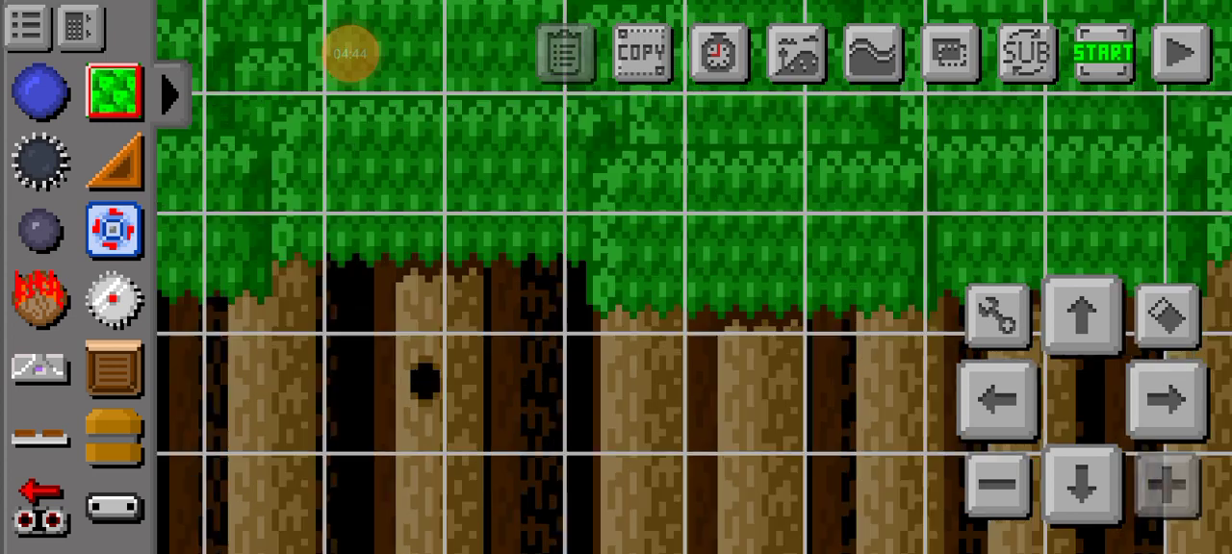
{"action": "left_click", "coordinate": [1167, 486]}
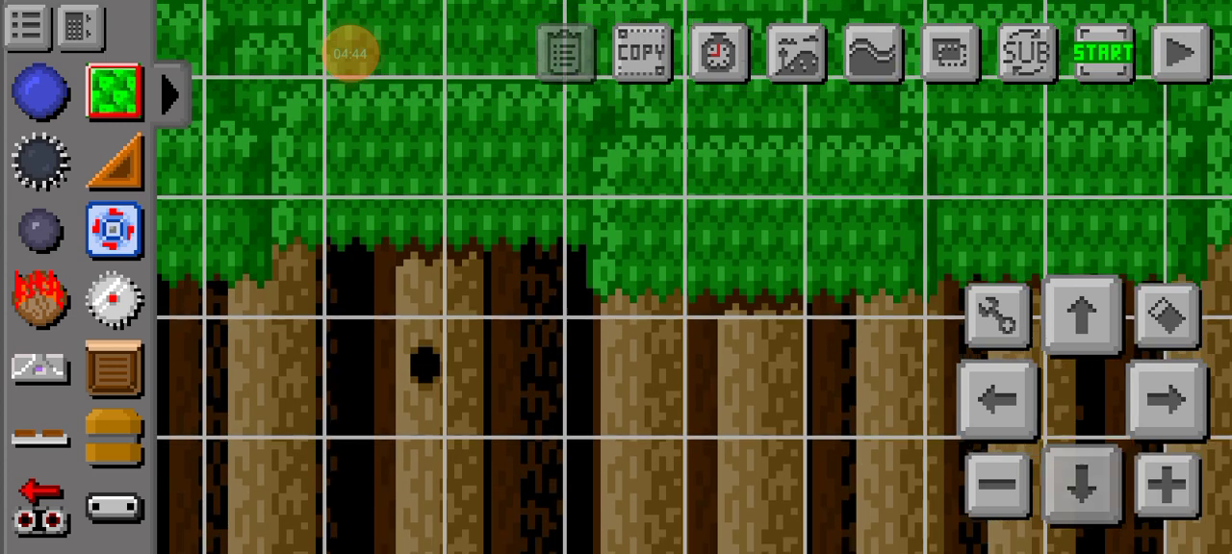
{"action": "left_click", "coordinate": [1082, 486]}
{"action": "left_click", "coordinate": [797, 51]}
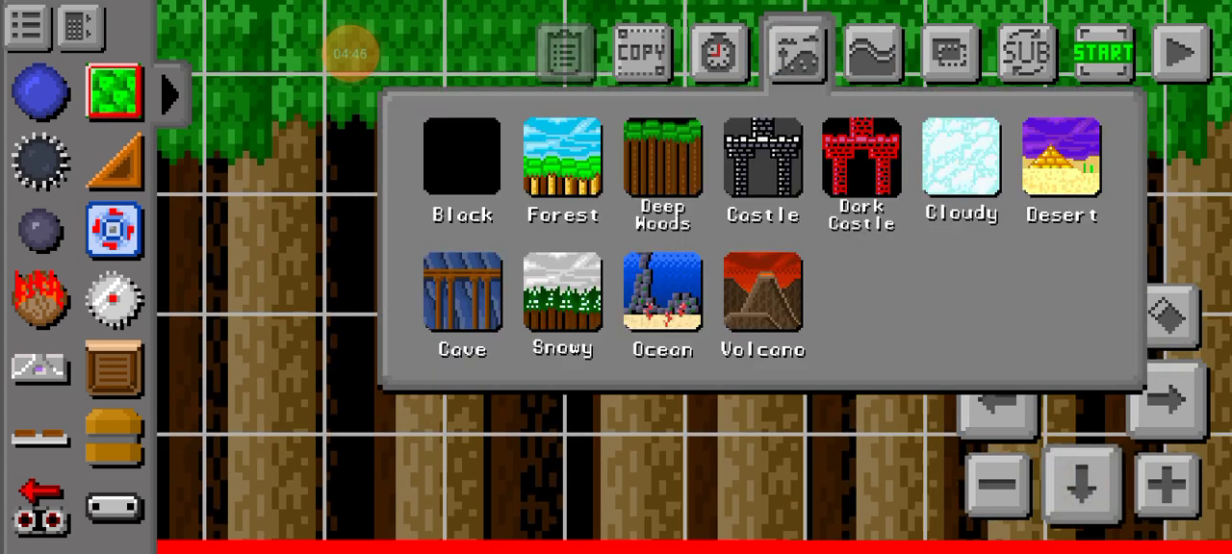
Return the background to Deep Woods and briefly check the level time-limit setting
{"action": "left_click", "coordinate": [662, 157]}
{"action": "left_click", "coordinate": [718, 51]}
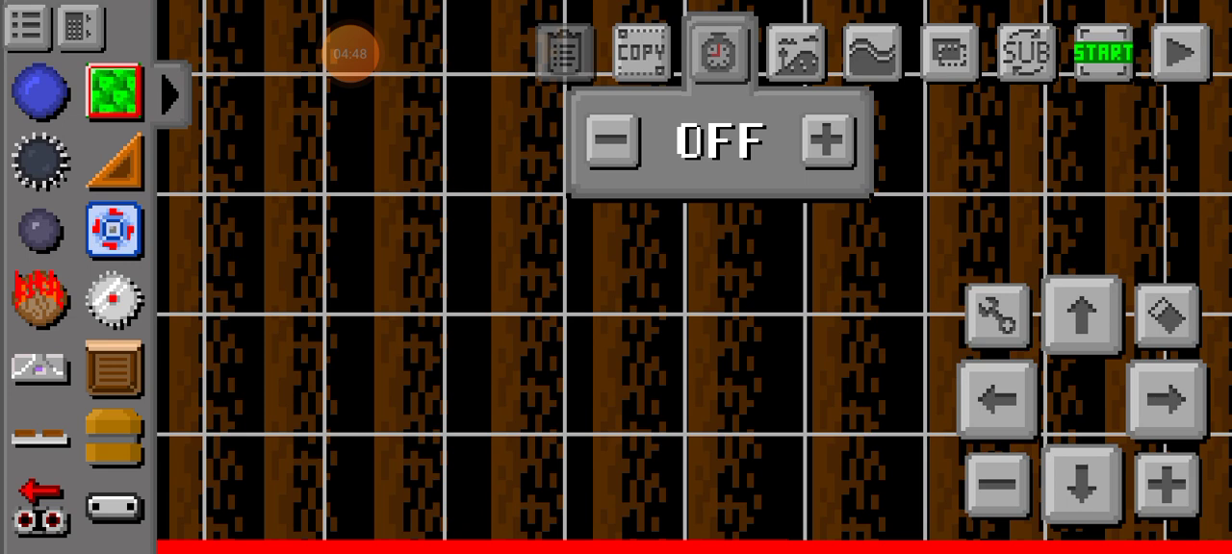
{"action": "left_click", "coordinate": [718, 51]}
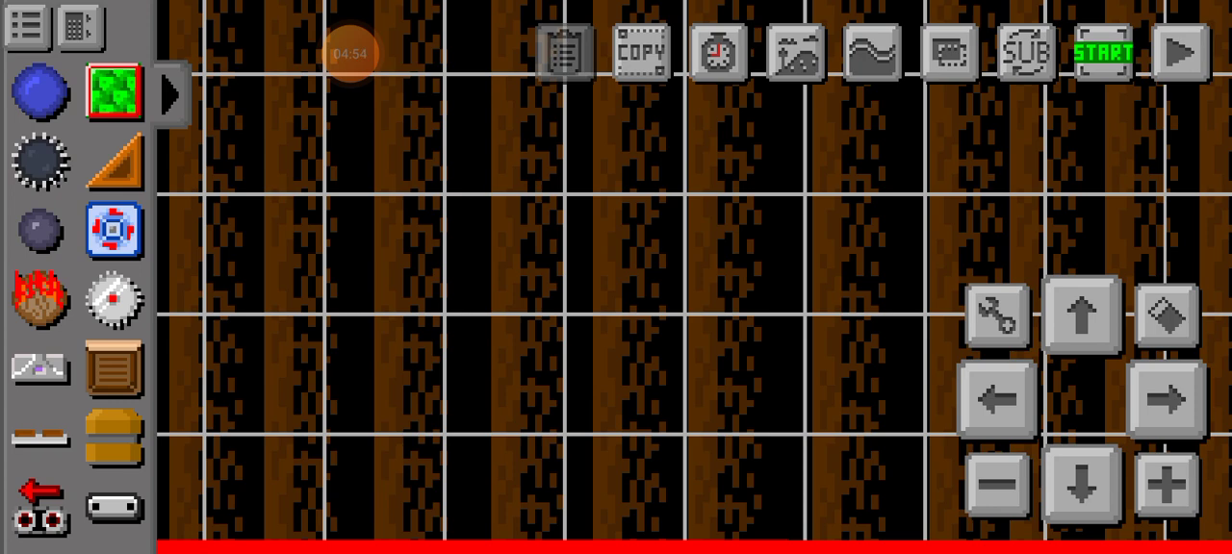
Compare Forest against Deep Woods, settle on Forest, and pan the view right
{"action": "left_click", "coordinate": [795, 51]}
{"action": "left_click", "coordinate": [563, 157]}
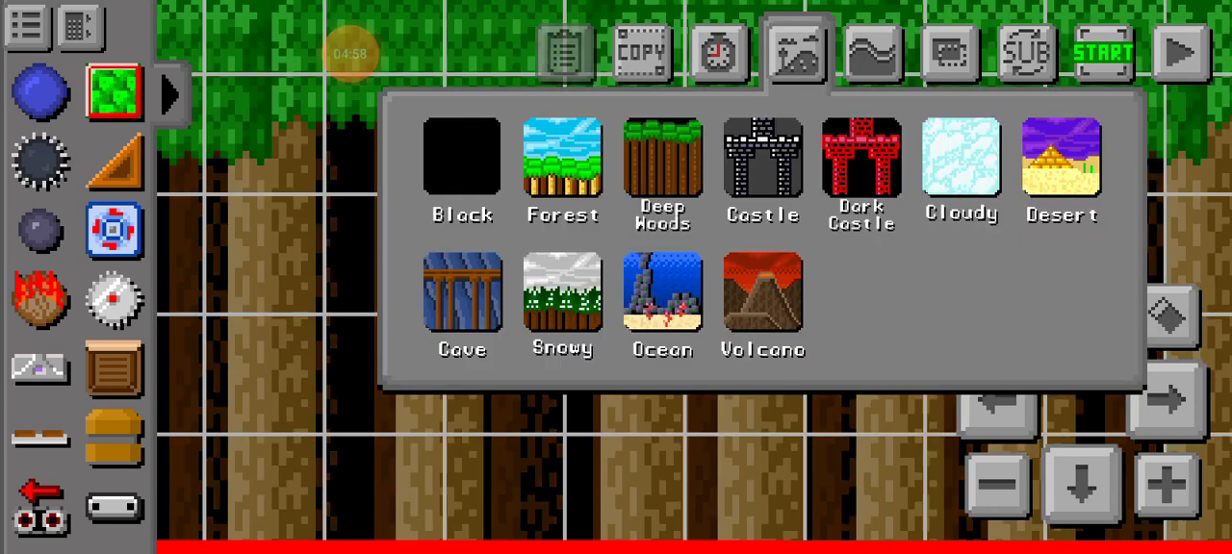
{"action": "left_click", "coordinate": [662, 157]}
{"action": "left_click", "coordinate": [563, 157]}
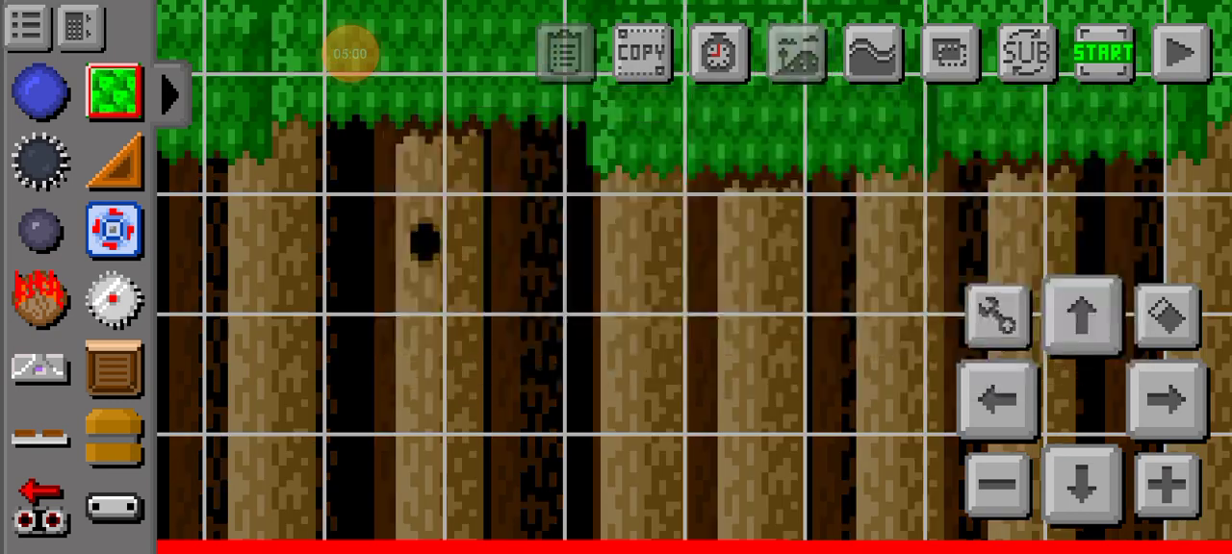
{"action": "left_click", "coordinate": [795, 51]}
{"action": "left_click", "coordinate": [1167, 399]}
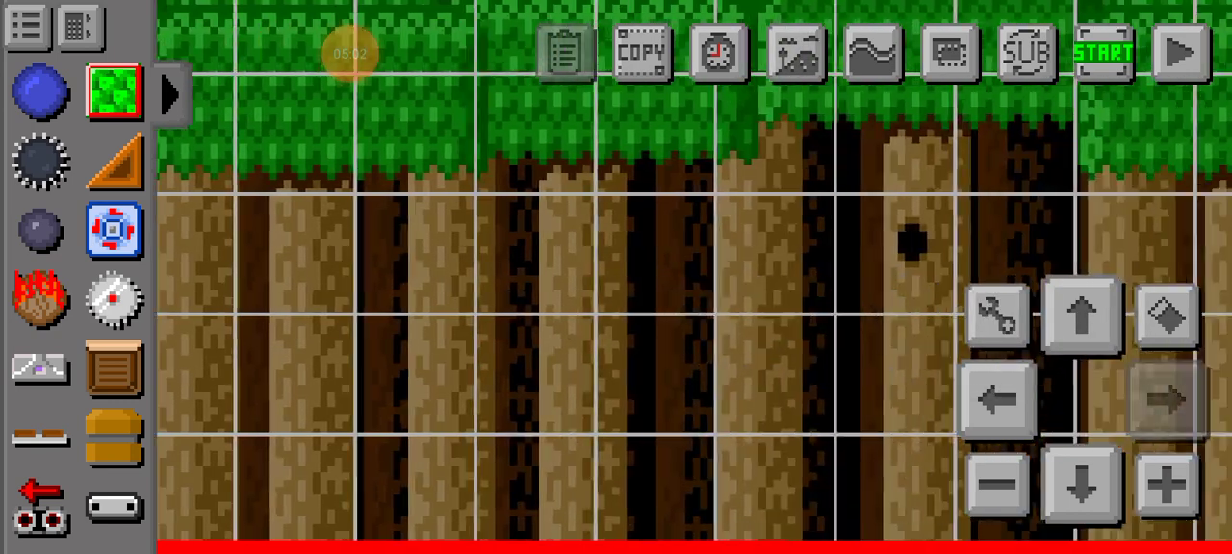
Reopen the background theme list over the Forest level
{"action": "left_click", "coordinate": [795, 51]}
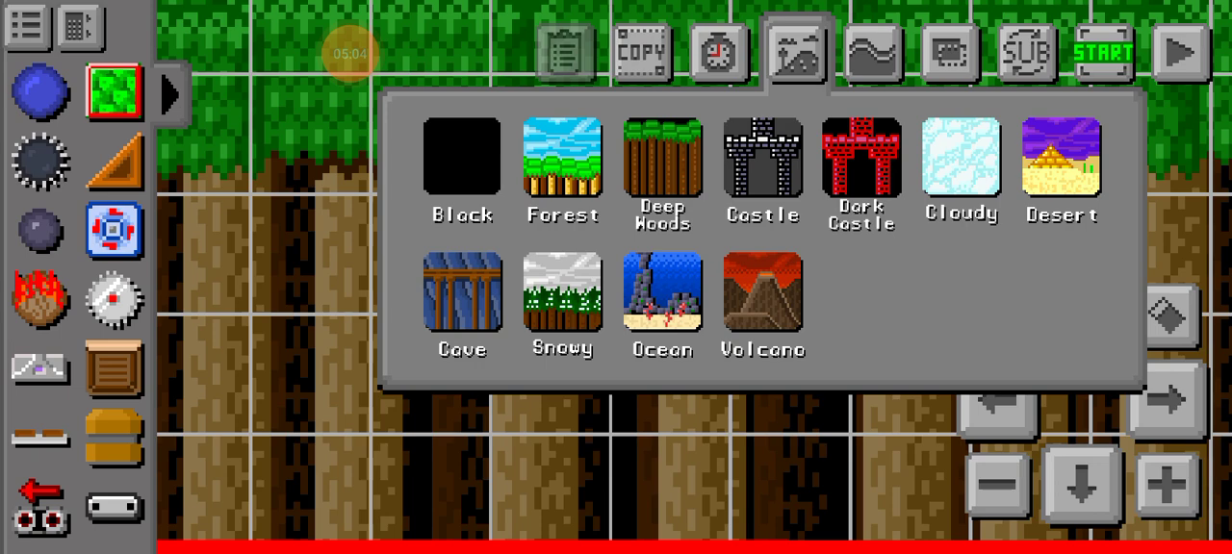